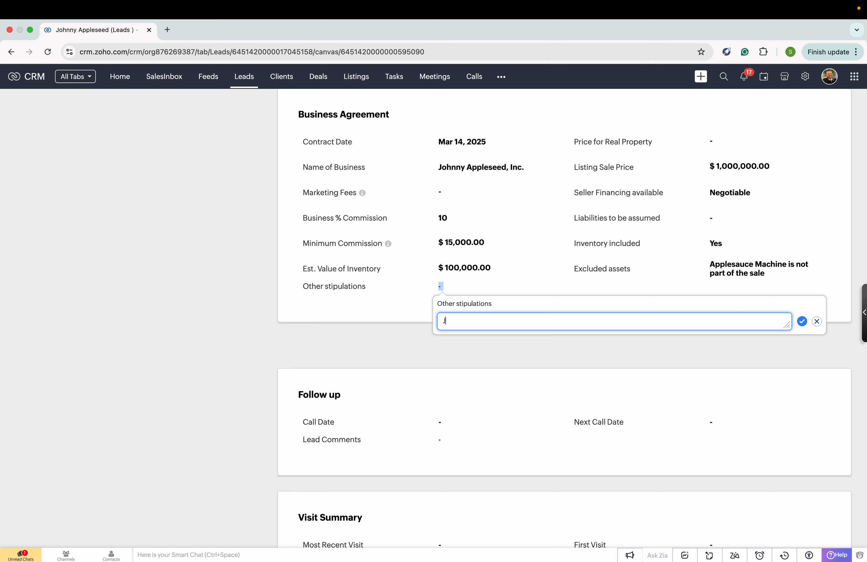
# Fill the lead's Other stipulations field with a note that the seller will not sell until QTR3 of FY2025, and save it.
pyautogui.write('Johnny Appleseed')
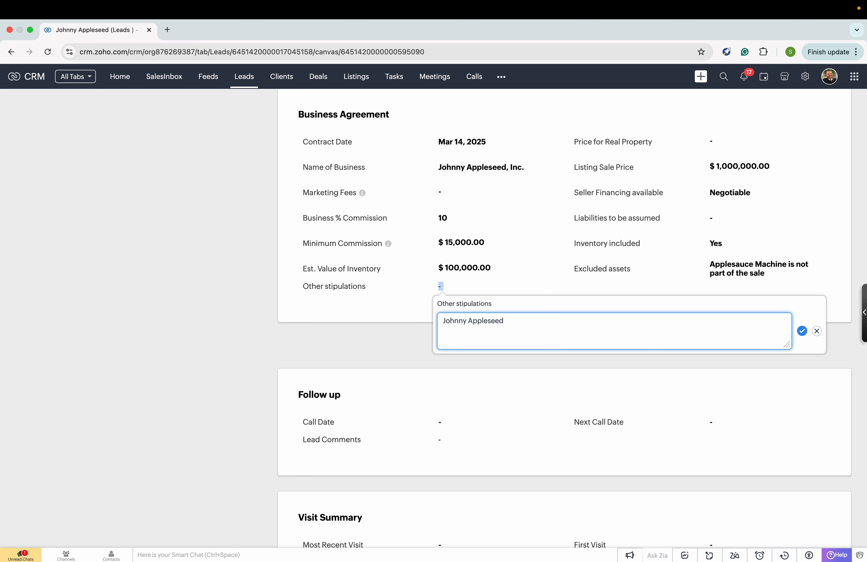
pyautogui.write(' will not sell until QTR3 of FY2025')
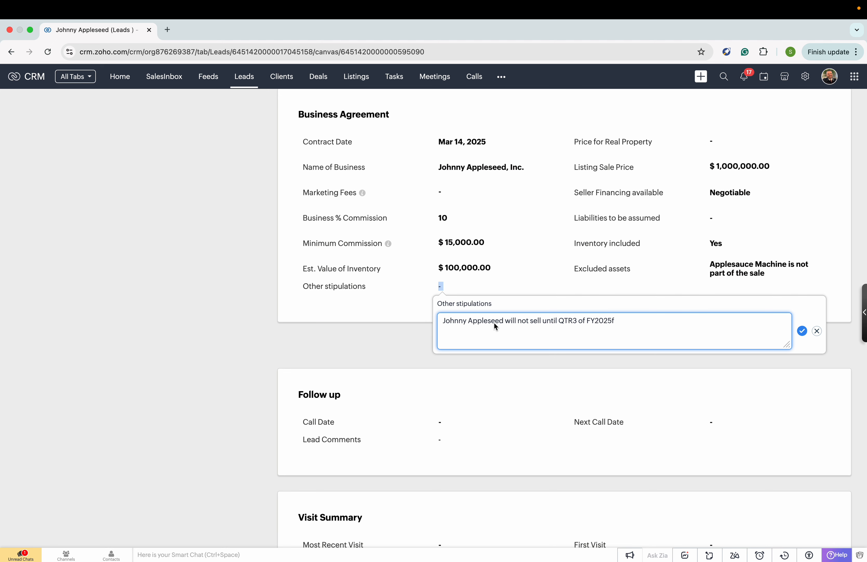
pyautogui.write('.')
pyautogui.click(803, 330)
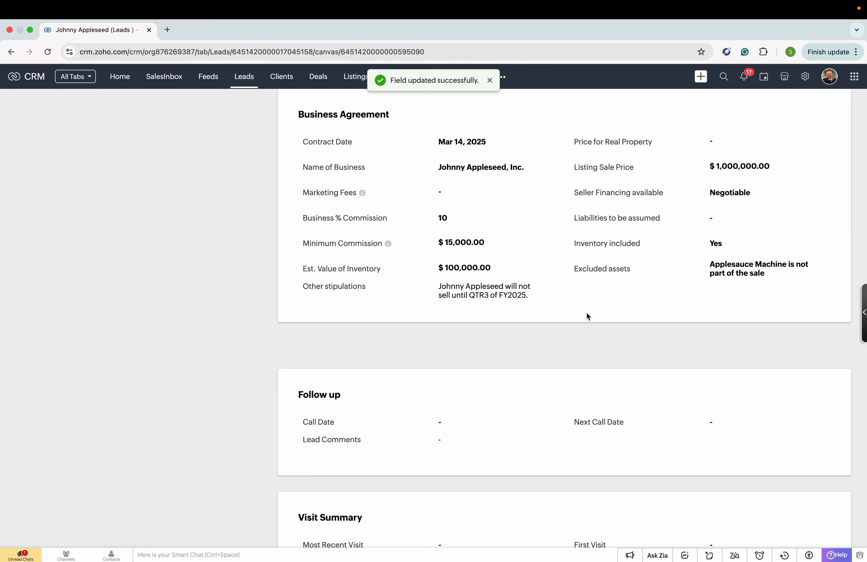
# Run a mail merge on the lead record using the MBG Exclusive Listing Agreement 2025.zdoc template.
pyautogui.scroll(-3, 586, 312)
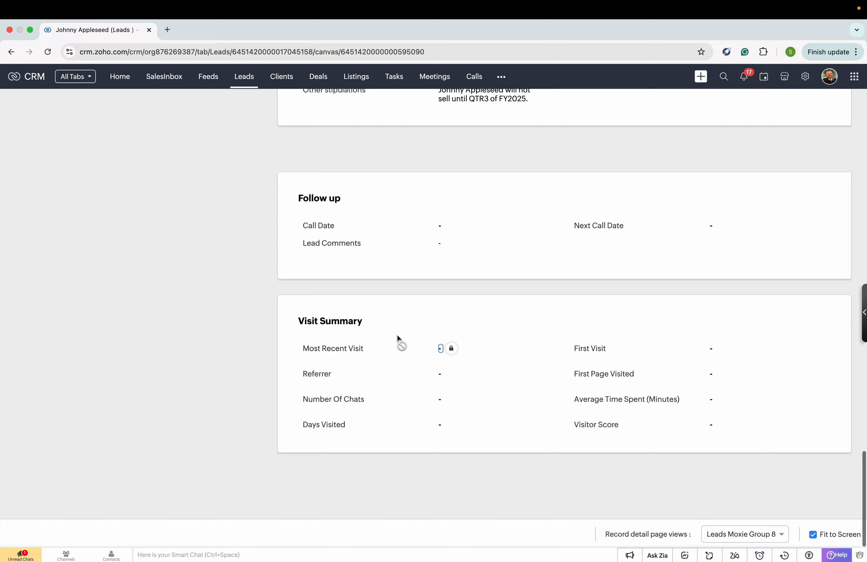
pyautogui.scroll(5, 398, 339)
pyautogui.scroll(-2, 399, 339)
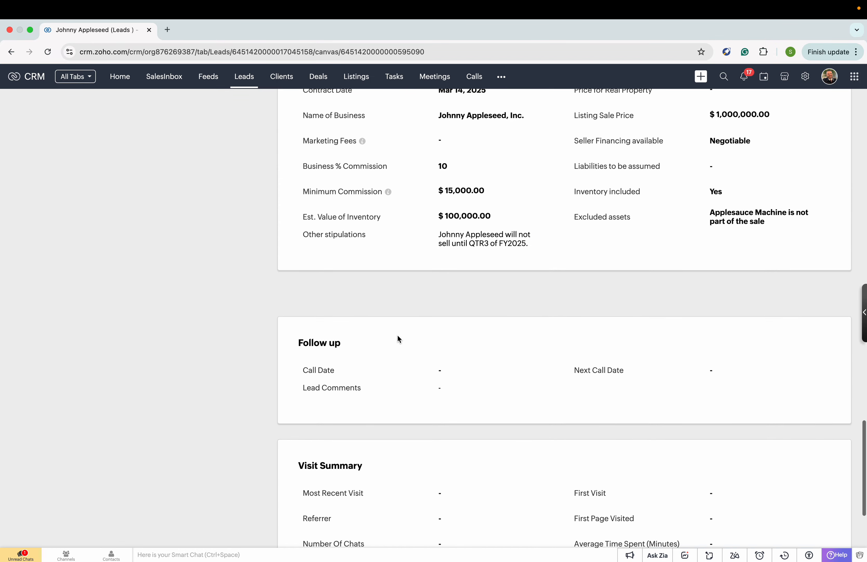
pyautogui.scroll(15, 398, 339)
pyautogui.scroll(20, 399, 339)
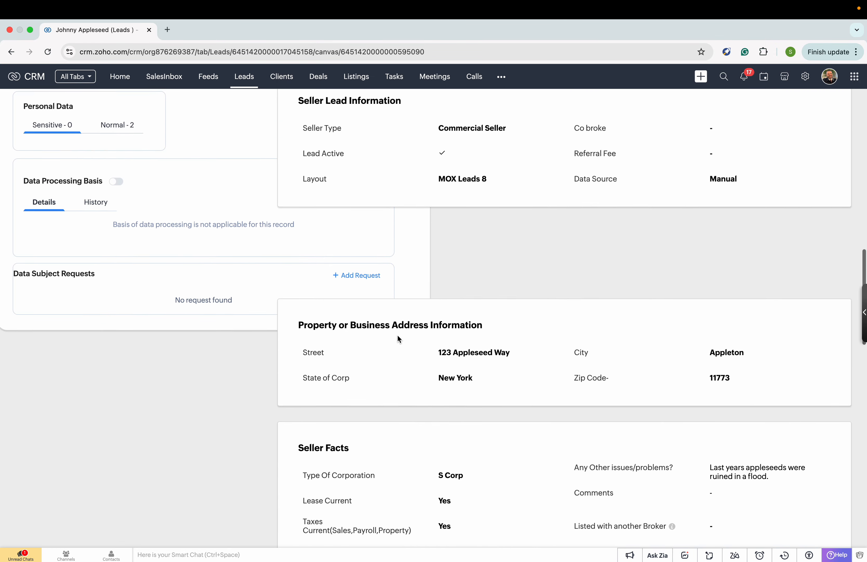
pyautogui.scroll(15, 398, 335)
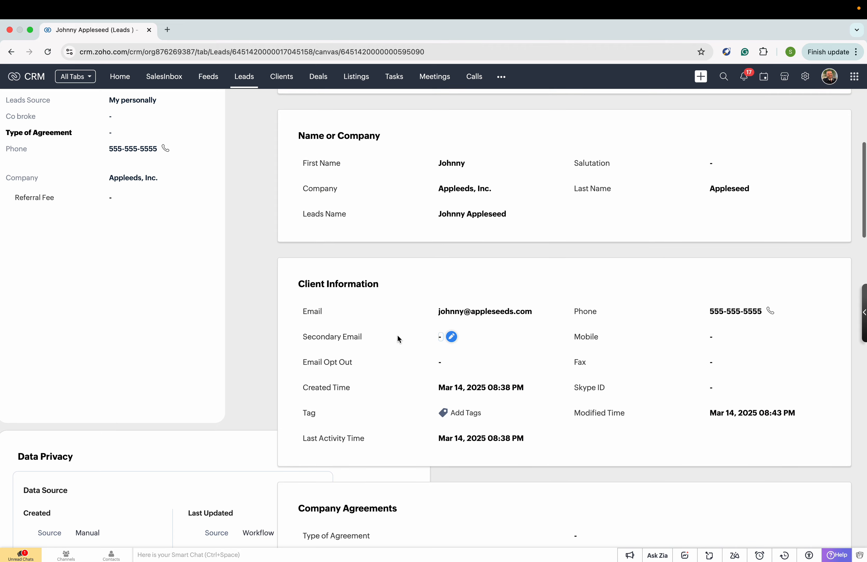
pyautogui.scroll(1, 397, 338)
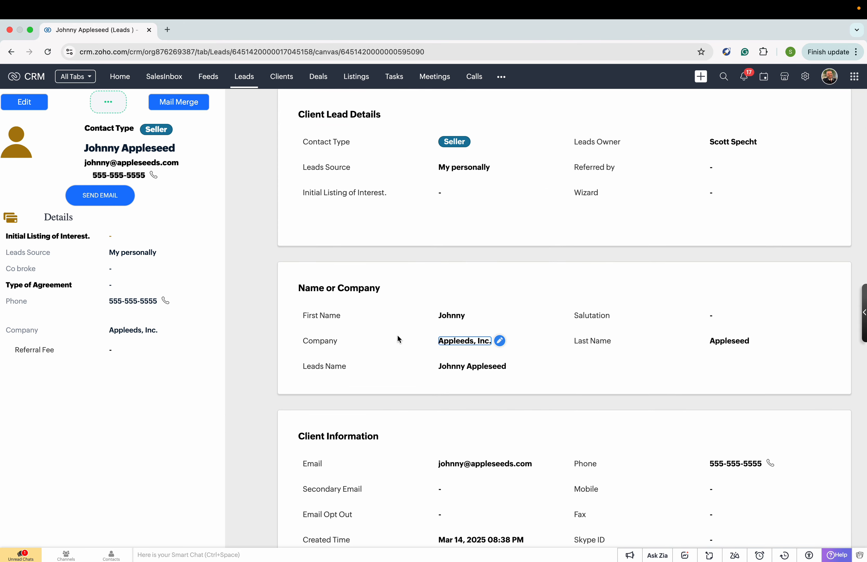
pyautogui.scroll(2, 397, 338)
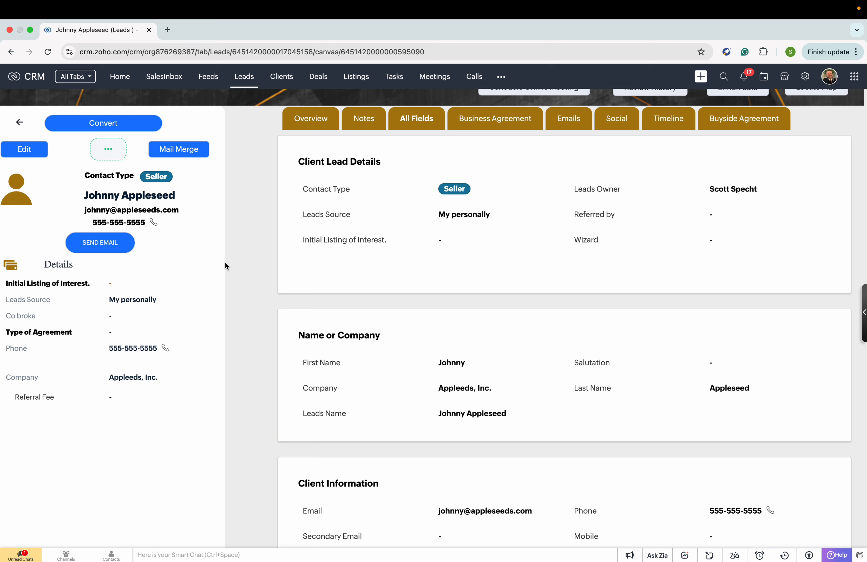
pyautogui.click(188, 153)
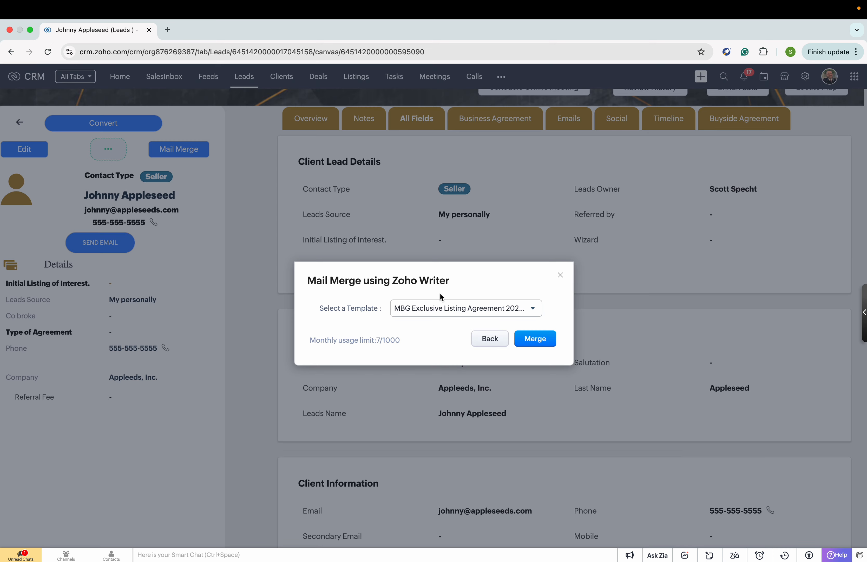
pyautogui.click(532, 308)
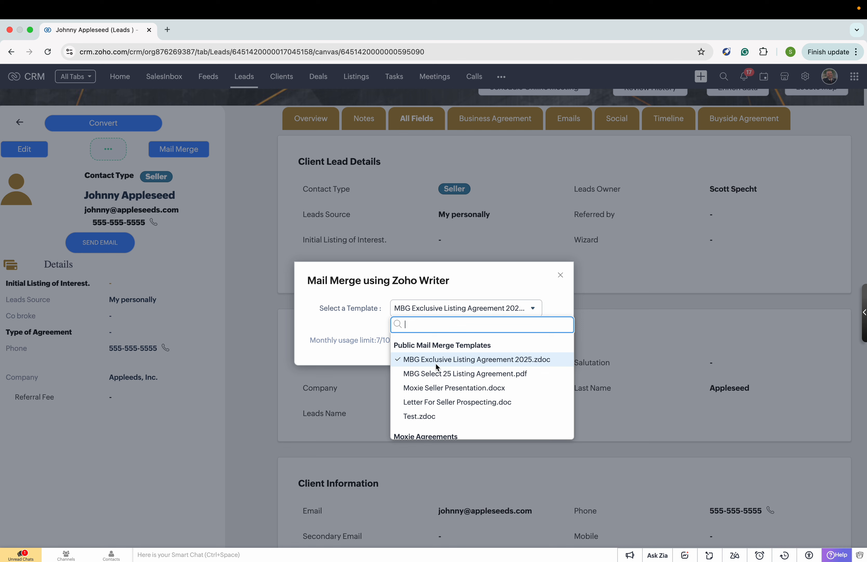
pyautogui.click(457, 363)
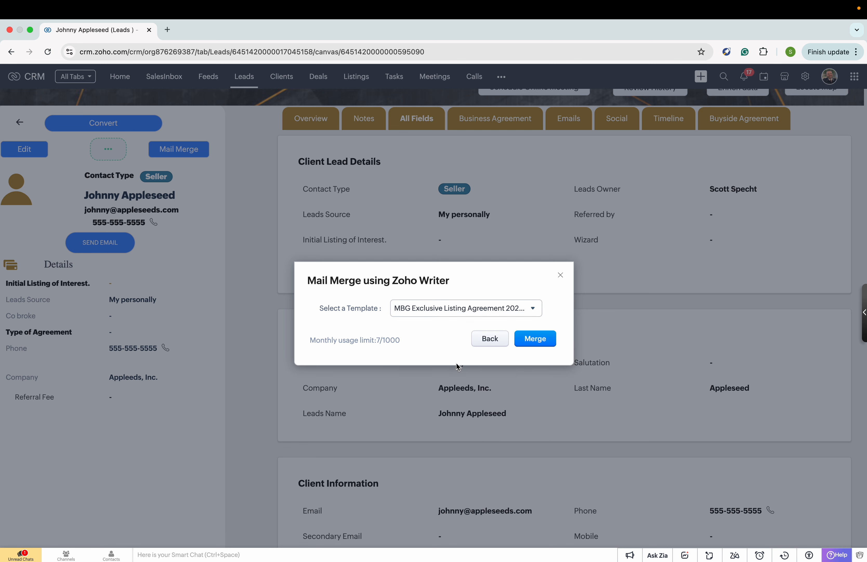
pyautogui.click(536, 338)
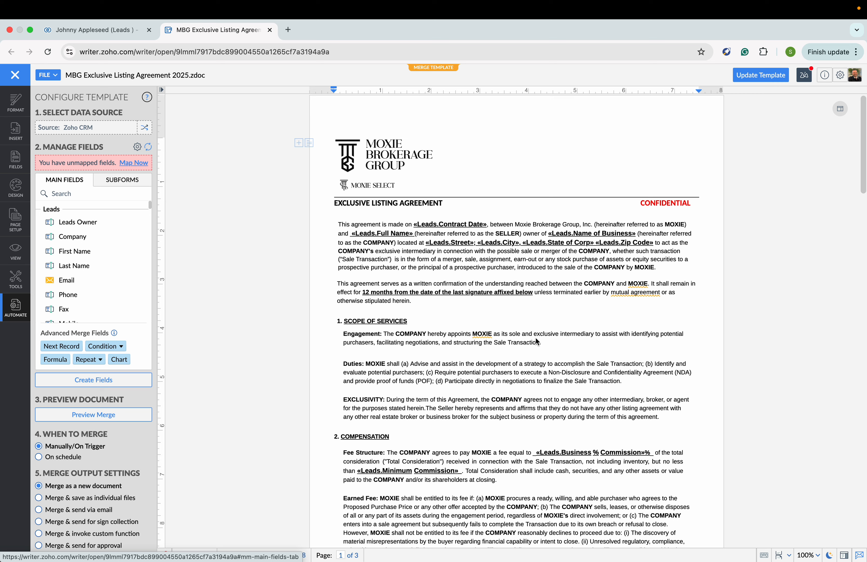
# Open the preview of the merged listing agreement from the merge template.
pyautogui.scroll(-1, 537, 336)
pyautogui.scroll(5, 534, 335)
pyautogui.scroll(2, 535, 335)
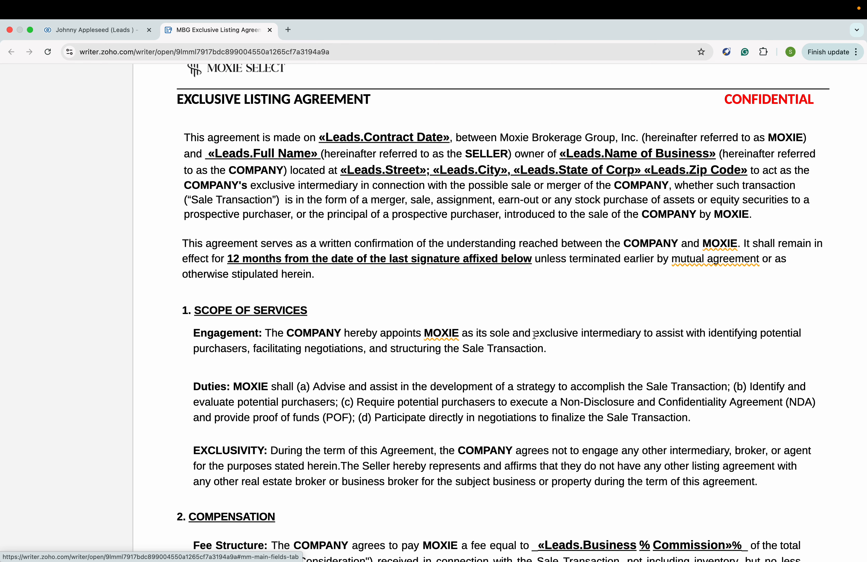
pyautogui.scroll(-5, 534, 335)
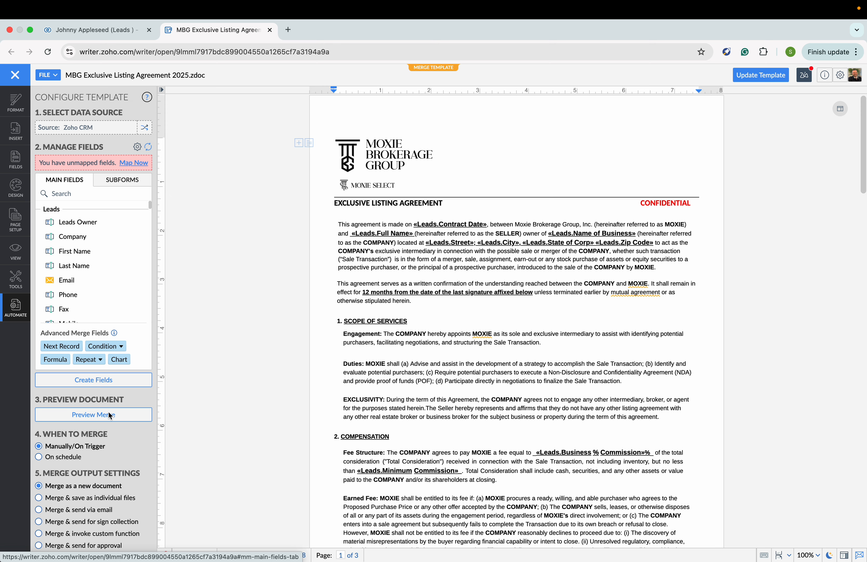
pyautogui.click(110, 415)
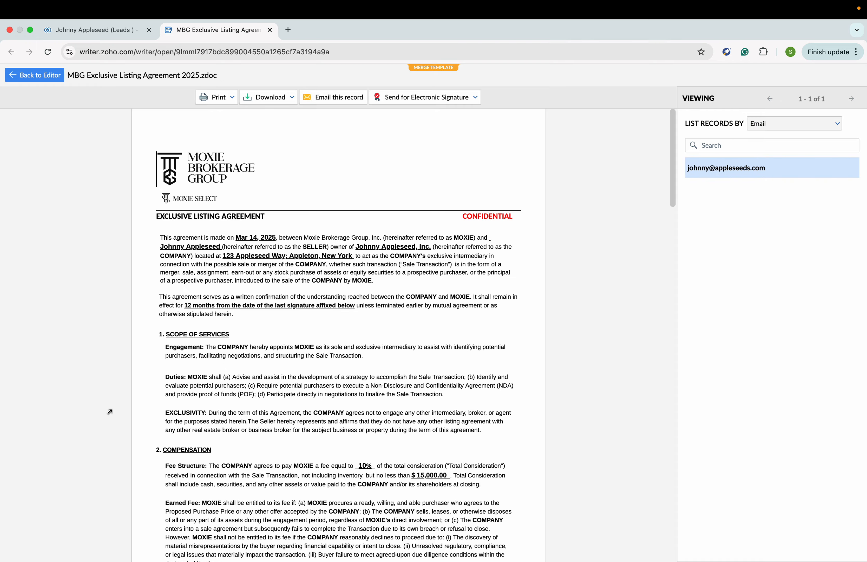
# Review the merged listing agreement page by page through to the signature block.
pyautogui.scroll(10, 261, 348)
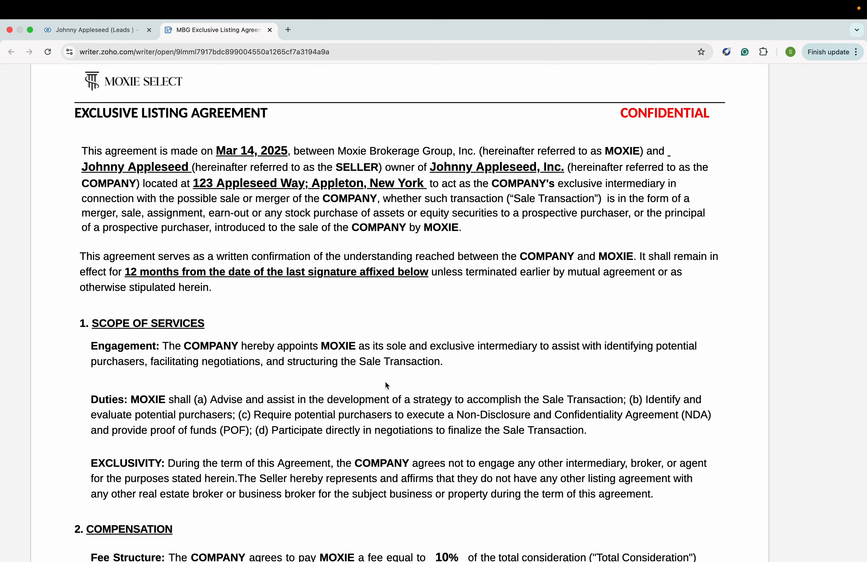
pyautogui.scroll(-1, 448, 286)
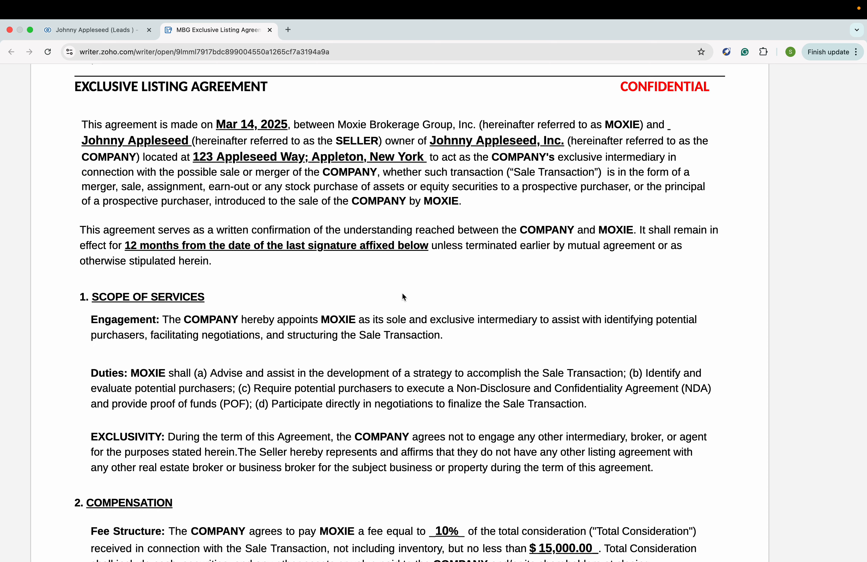
pyautogui.scroll(-3, 404, 296)
pyautogui.scroll(-5, 404, 297)
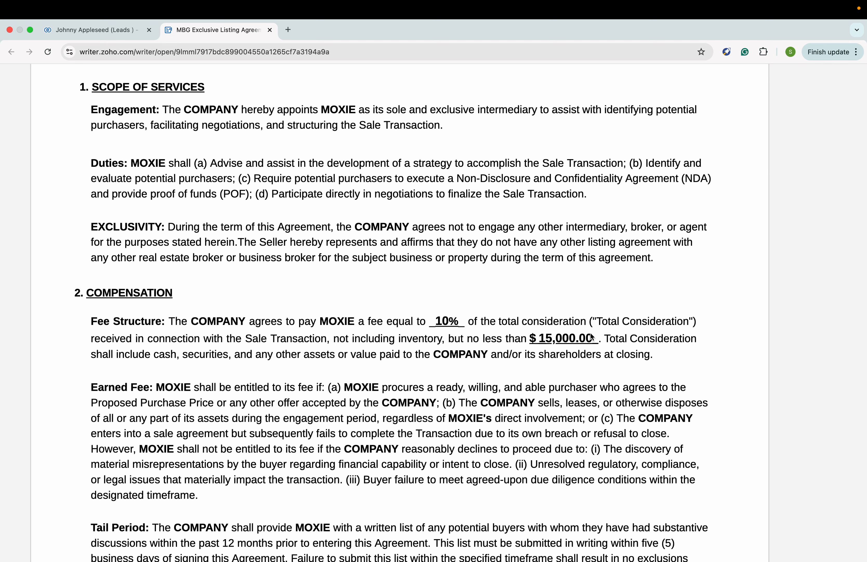
pyautogui.scroll(-3, 476, 401)
pyautogui.scroll(-15, 476, 401)
pyautogui.scroll(-11, 476, 401)
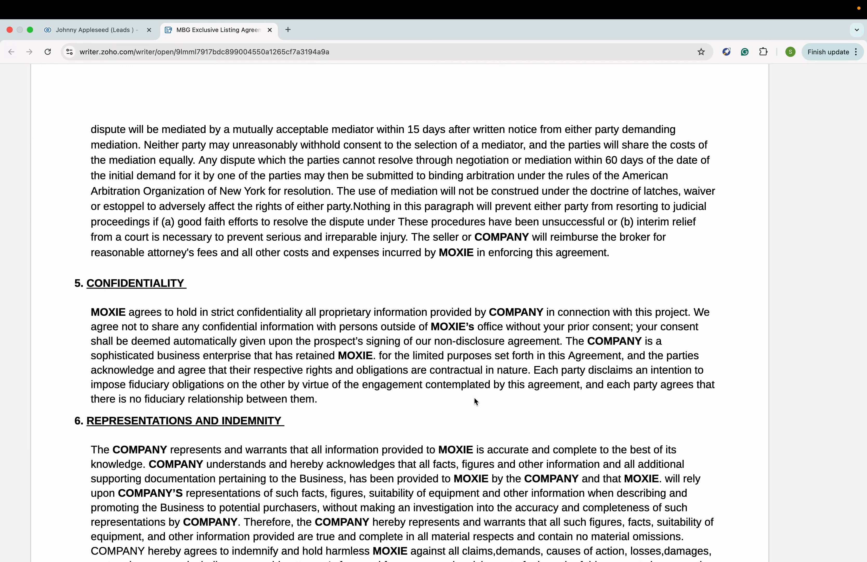
pyautogui.scroll(-3, 476, 401)
pyautogui.scroll(-5, 475, 397)
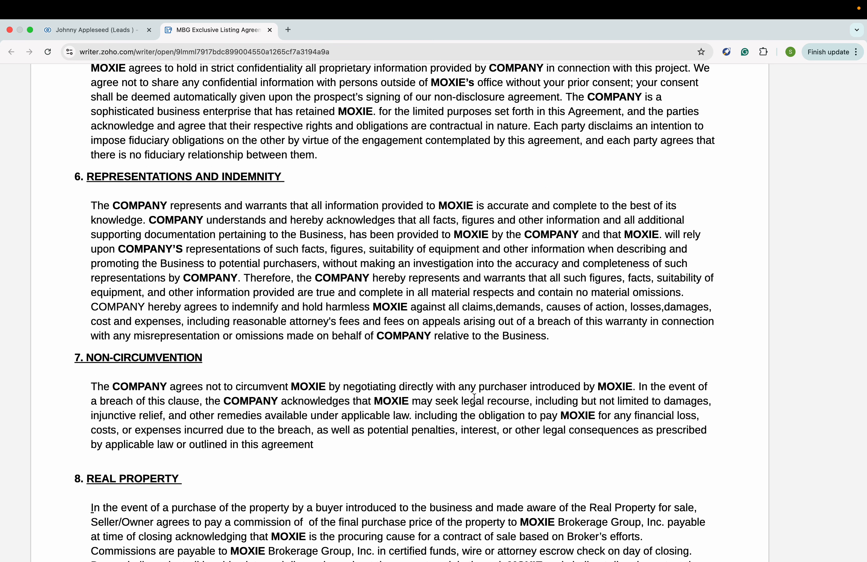
pyautogui.scroll(-3, 475, 397)
pyautogui.scroll(-4, 474, 398)
pyautogui.scroll(-8, 475, 397)
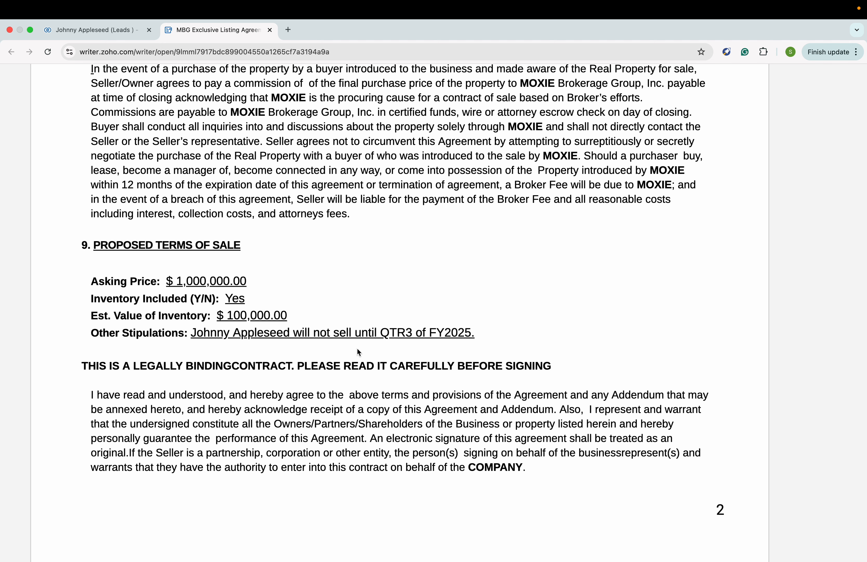
pyautogui.scroll(-5, 358, 351)
pyautogui.scroll(-14, 357, 349)
pyautogui.scroll(-10, 359, 352)
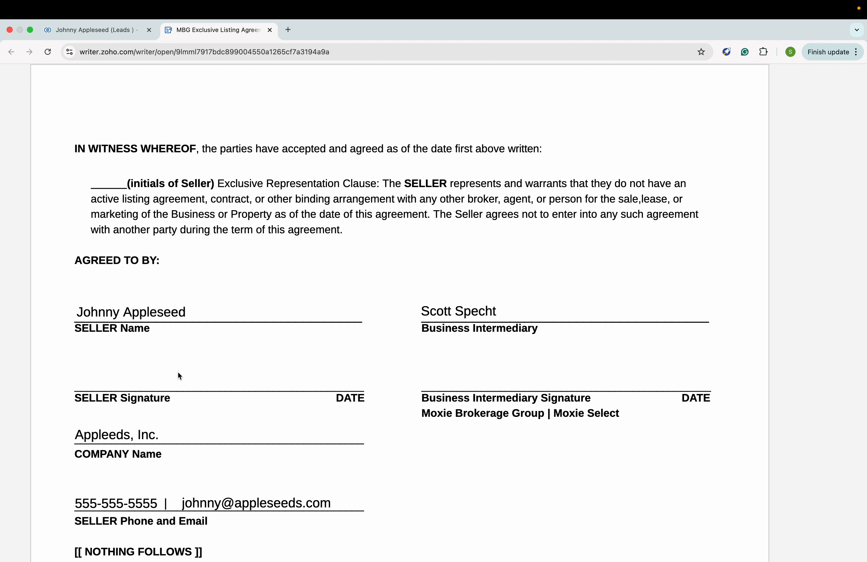
pyautogui.scroll(-2, 179, 376)
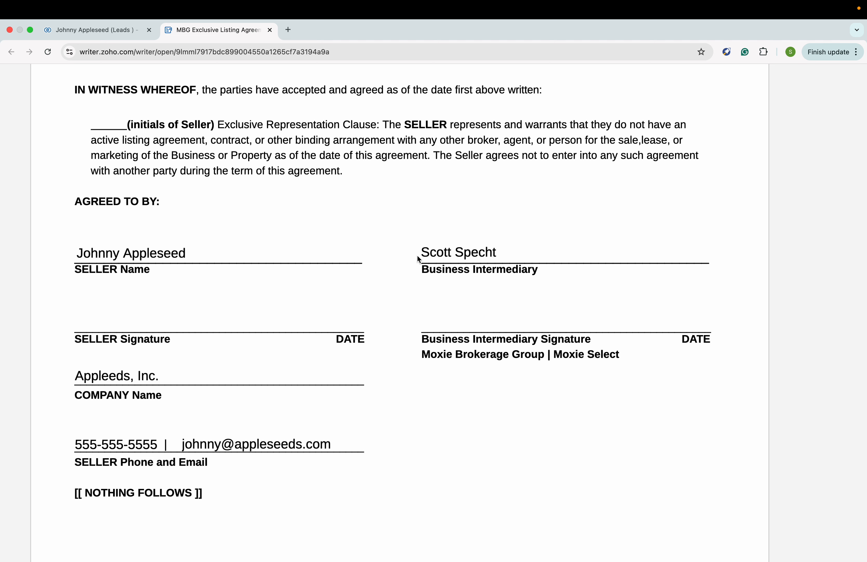
pyautogui.scroll(-1, 151, 397)
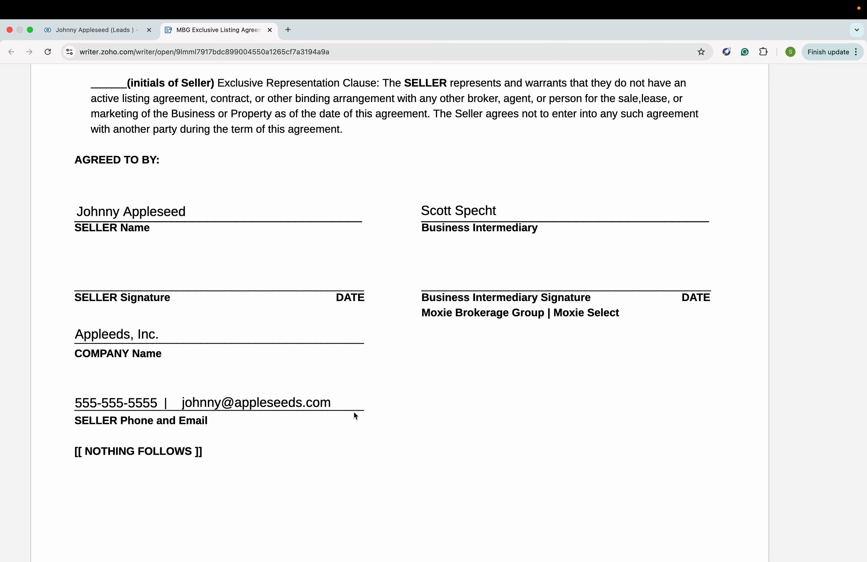
pyautogui.scroll(-5, 354, 412)
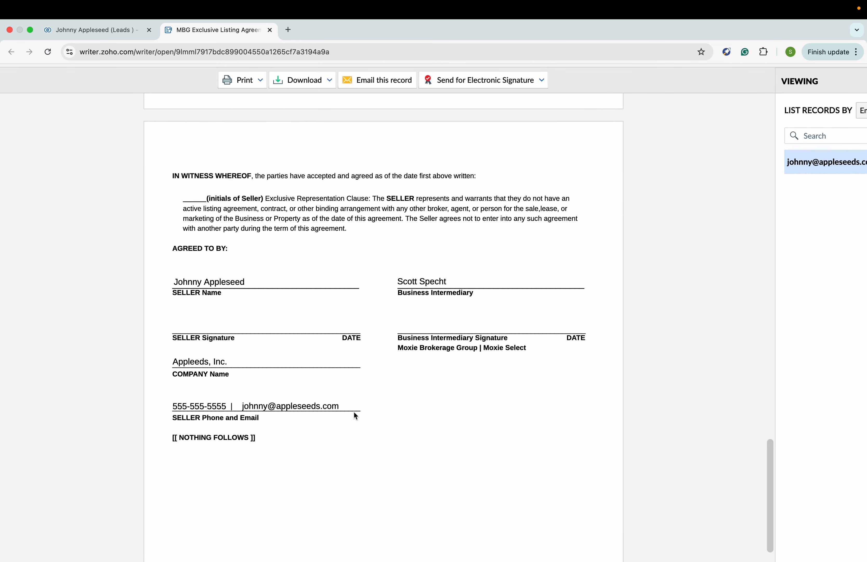
pyautogui.scroll(20, 333, 244)
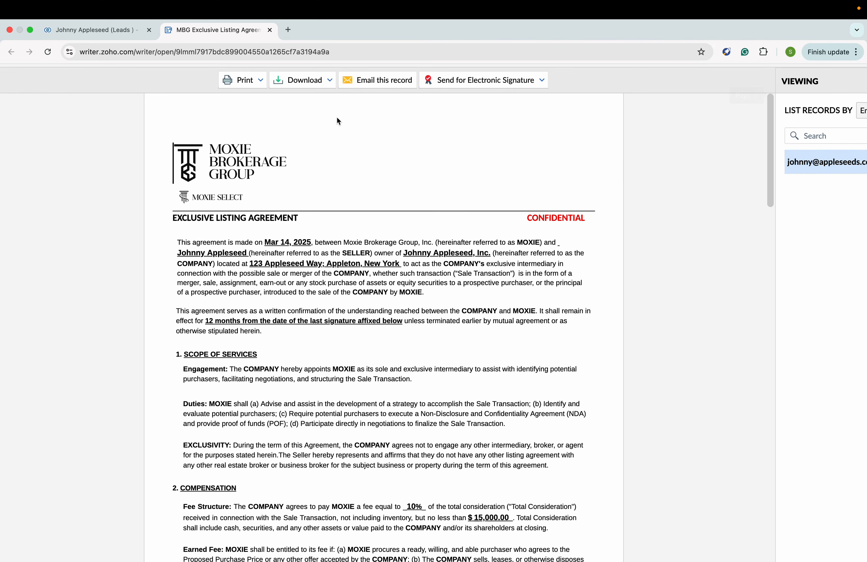
# Download the merged agreement for the current record and show the downloaded PDF in its folder.
pyautogui.click(328, 83)
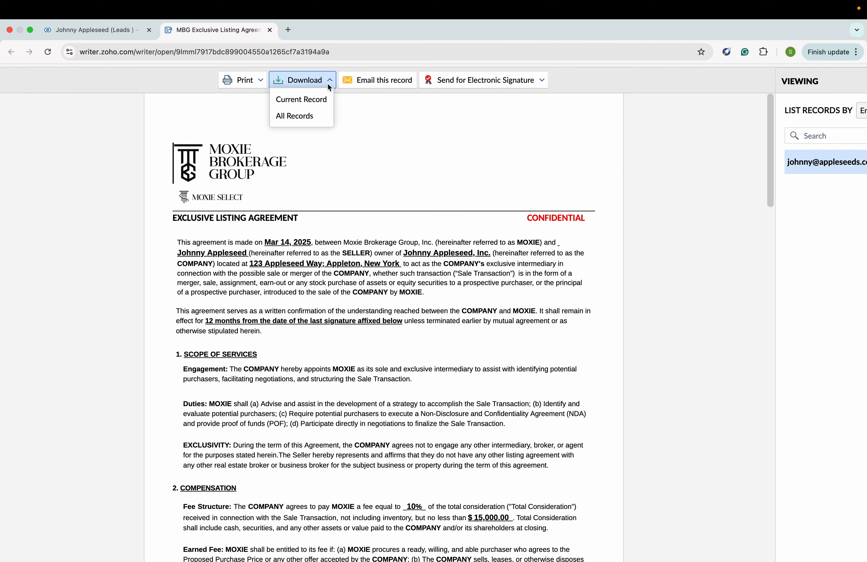
pyautogui.click(320, 94)
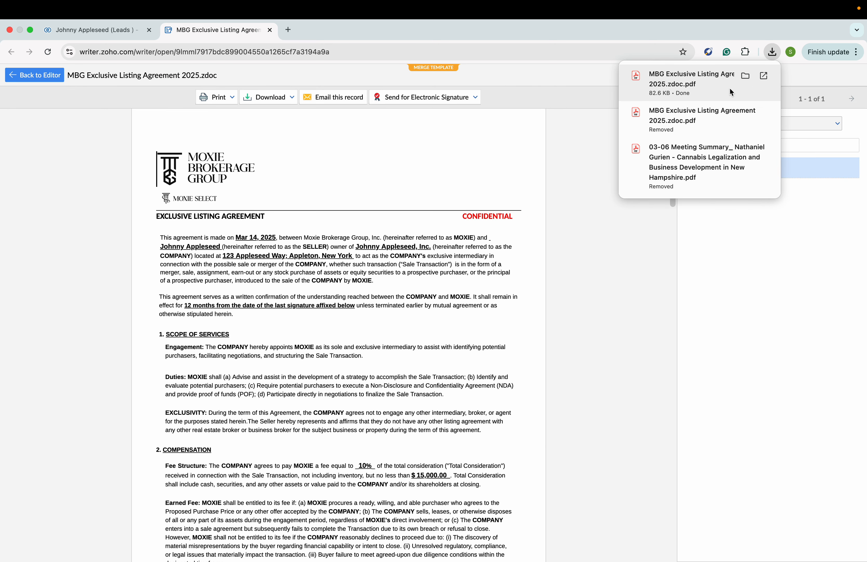
pyautogui.click(745, 76)
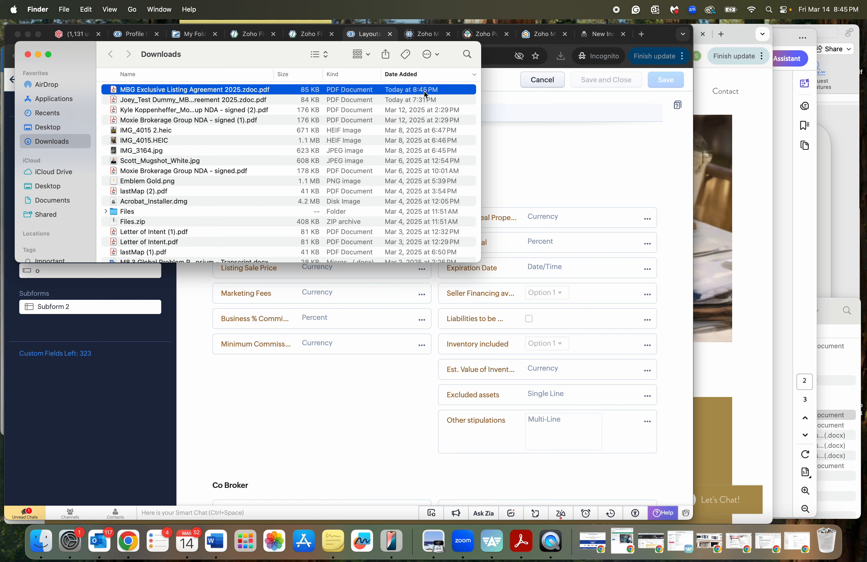
# Rename the downloaded PDF to Appleseed INC_MBG Exclusive Listing Agreement 2025.pdf.
pyautogui.click(176, 91)
pyautogui.press('Left')
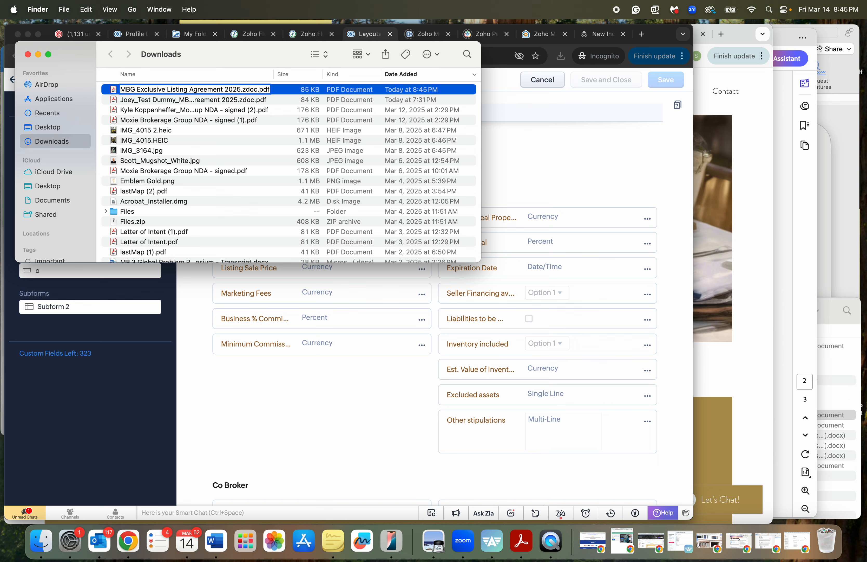
pyautogui.write('Applese')
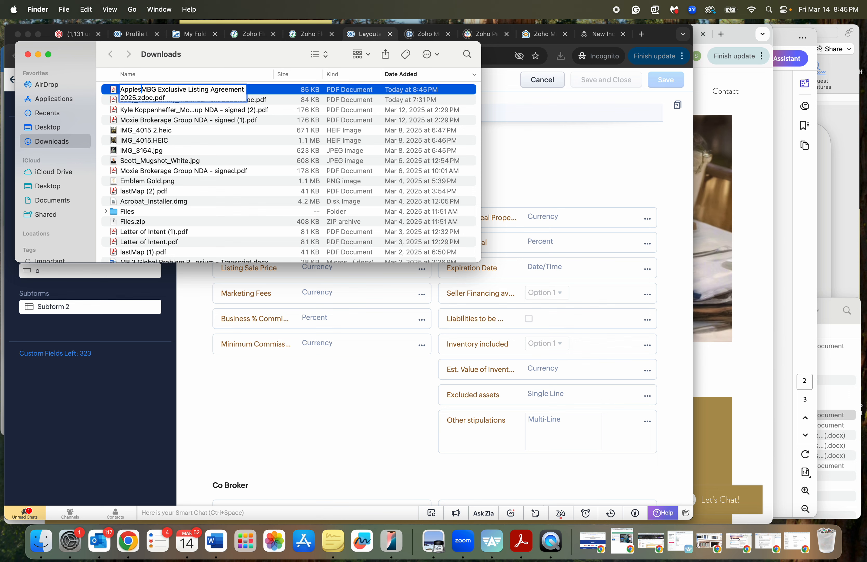
pyautogui.write('ed')
pyautogui.write('INC_')
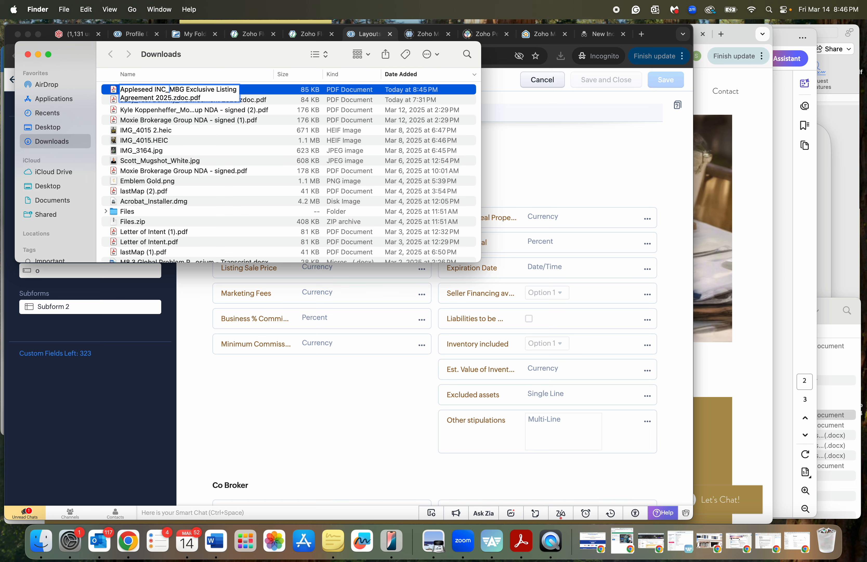
pyautogui.click(189, 98)
pyautogui.press('BackSpace')
pyautogui.press('BackSpace')
pyautogui.press('BackSpace')
pyautogui.press('BackSpace')
pyautogui.press('BackSpace')
pyautogui.click(218, 100)
pyautogui.press('Return')
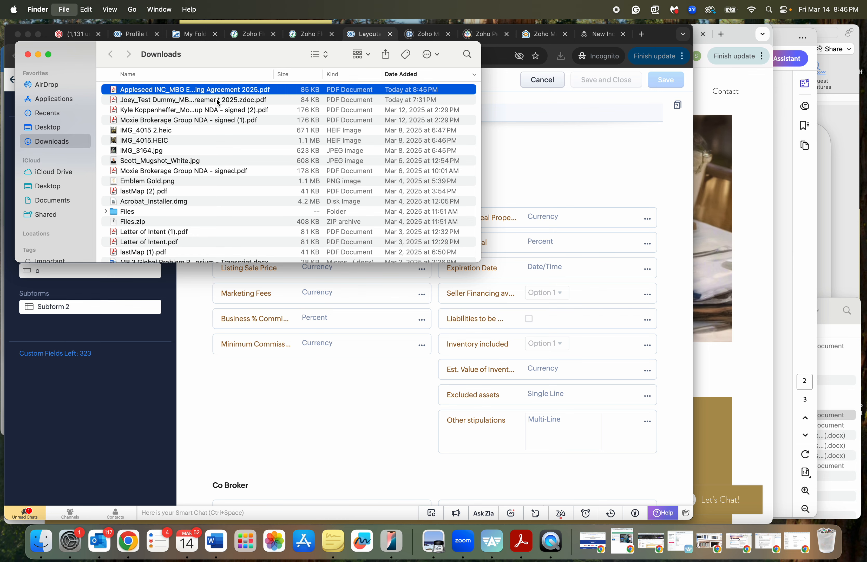
# Create a new folder named Appleseed, INC inside Desktop › MOXIE SELECT › SELLER CLIENTS.
pyautogui.press('super+n')
pyautogui.click(435, 385)
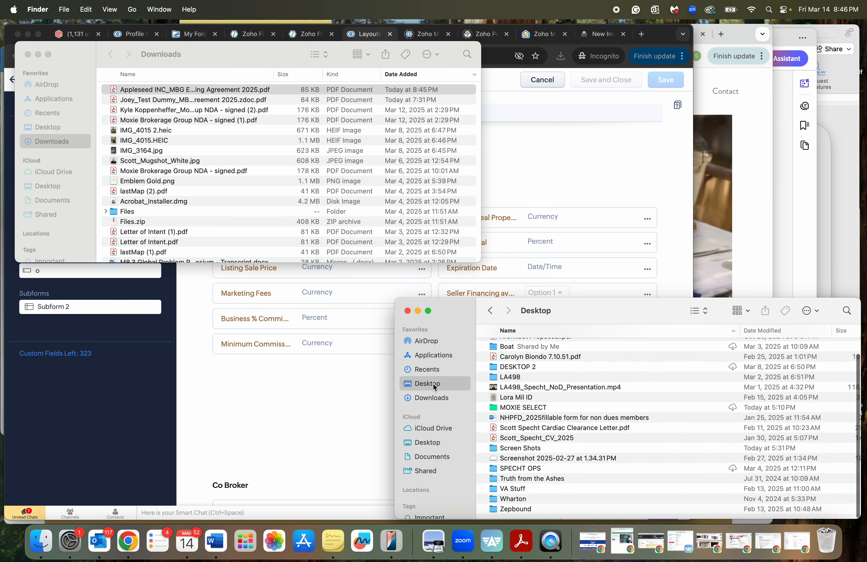
pyautogui.doubleClick(513, 409)
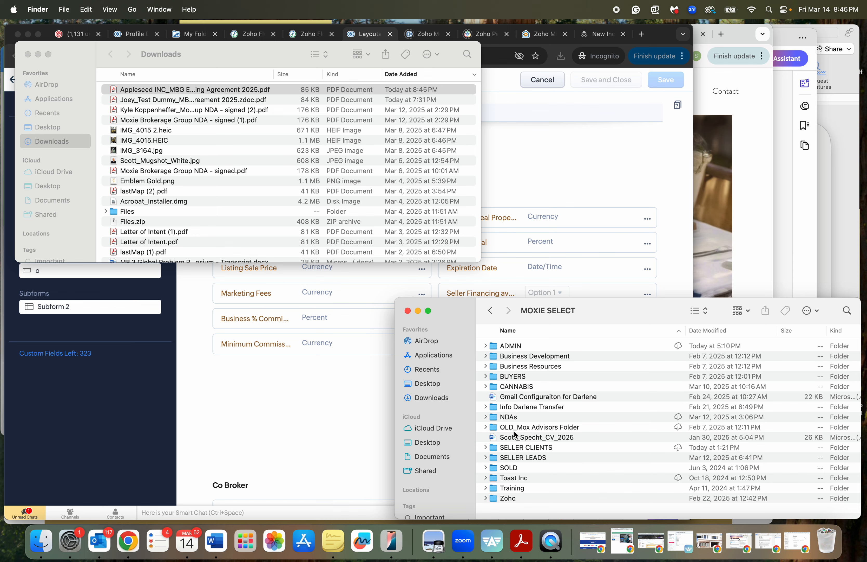
pyautogui.doubleClick(517, 448)
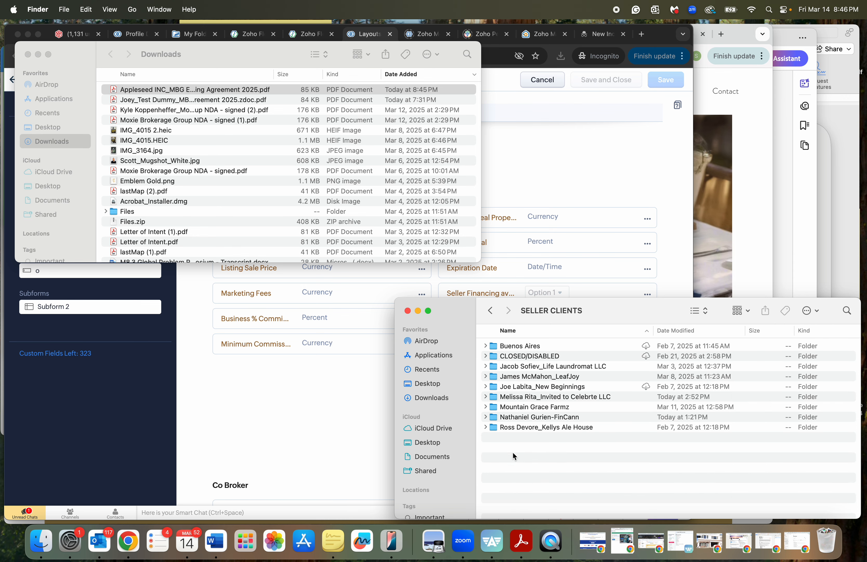
pyautogui.rightClick(557, 458)
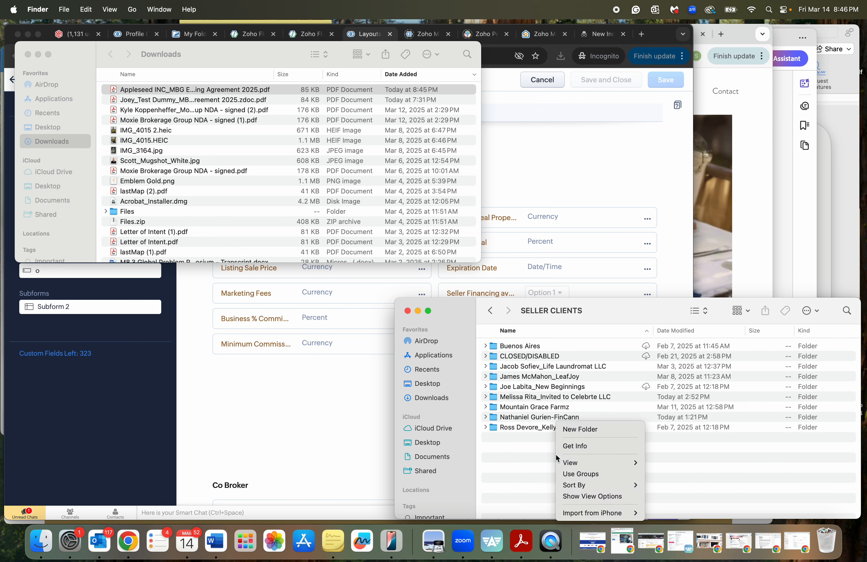
pyautogui.click(580, 429)
pyautogui.write('Appleseed, INc')
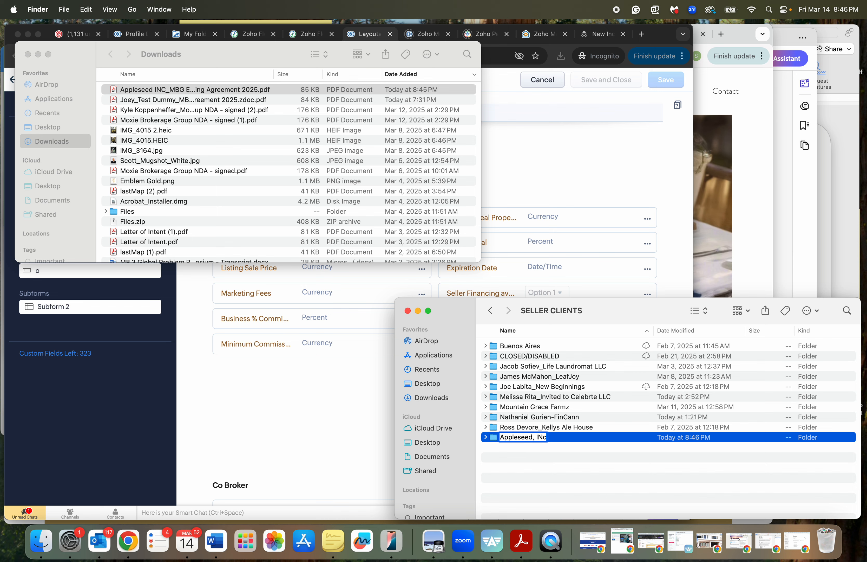
pyautogui.press('BackSpace')
pyautogui.write('C')
pyautogui.press('Return')
# Move the renamed agreement PDF from Downloads into the new Appleseed, INC folder.
pyautogui.doubleClick(562, 440)
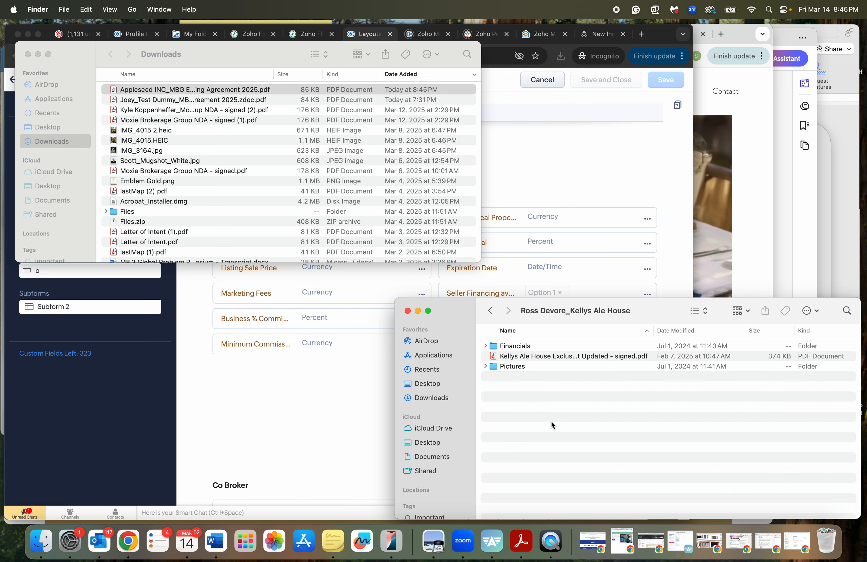
pyautogui.click(490, 311)
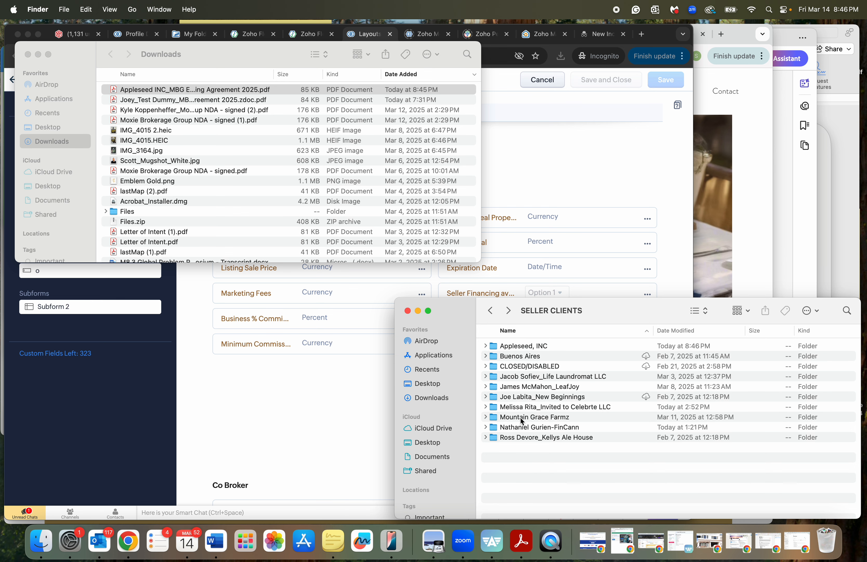
pyautogui.doubleClick(515, 346)
pyautogui.click(182, 90)
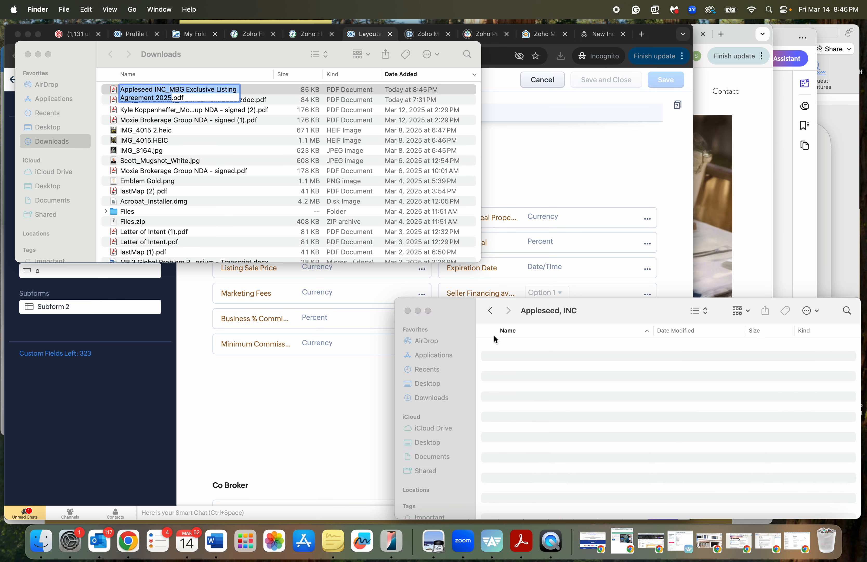
pyautogui.click(244, 92)
pyautogui.click(239, 90)
pyautogui.click(254, 91)
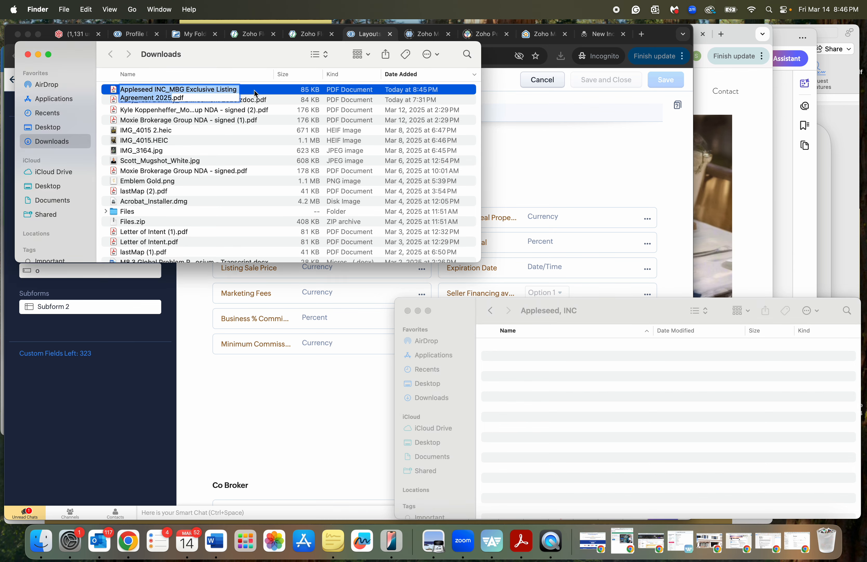
pyautogui.click(256, 90)
pyautogui.click(272, 91)
pyautogui.moveTo(149, 91); pyautogui.dragTo(562, 424)
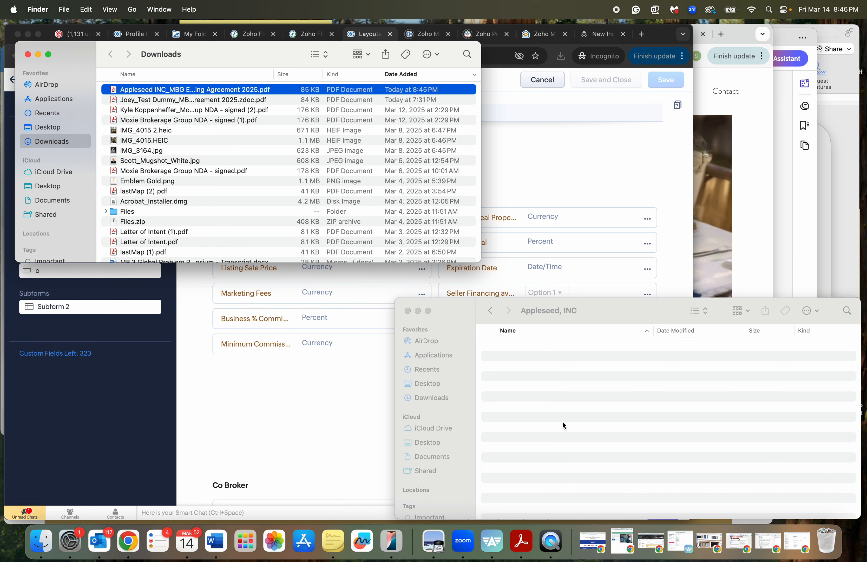
pyautogui.click(248, 416)
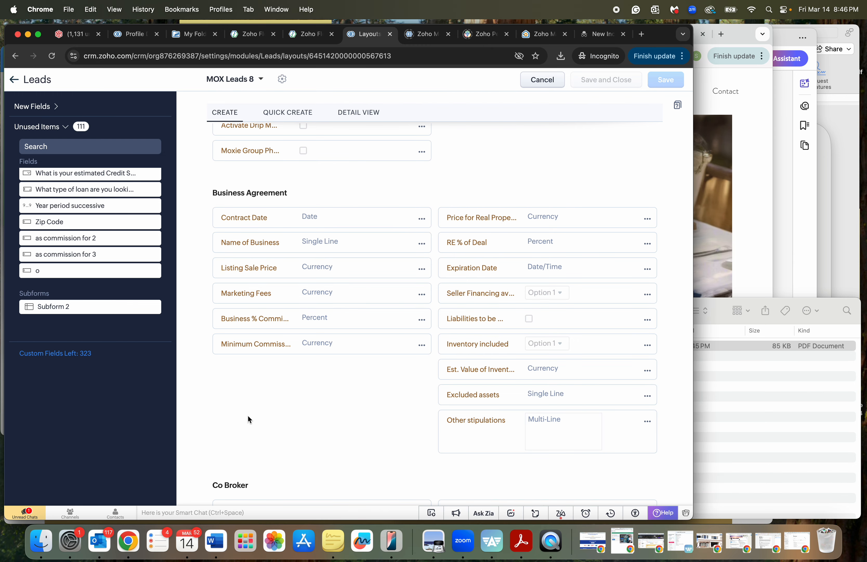
# Open the filed agreement PDF and scroll through its pages to check the merged content.
pyautogui.click(752, 456)
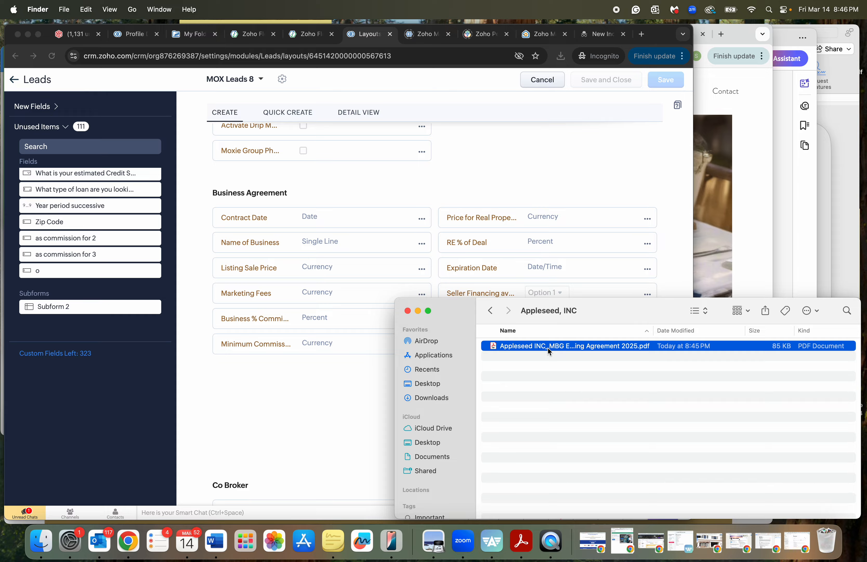
pyautogui.doubleClick(548, 347)
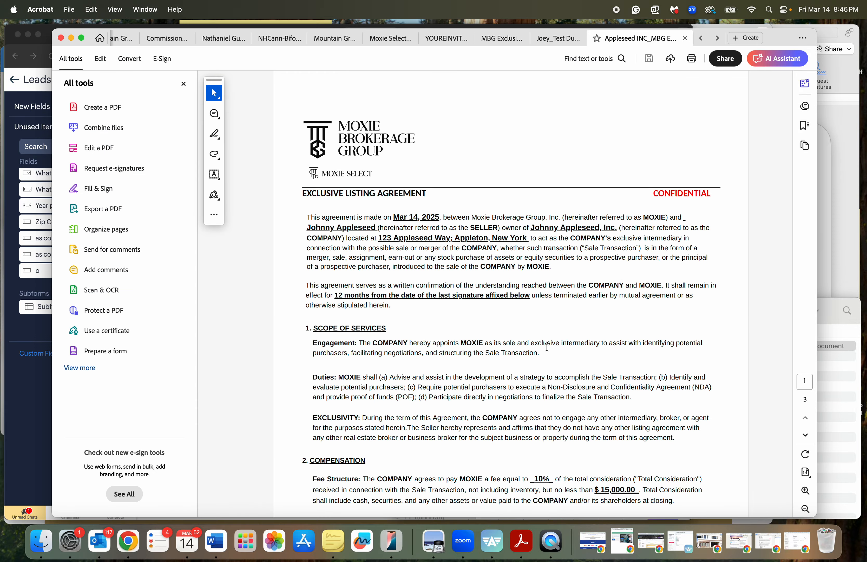
pyautogui.scroll(-10, 583, 251)
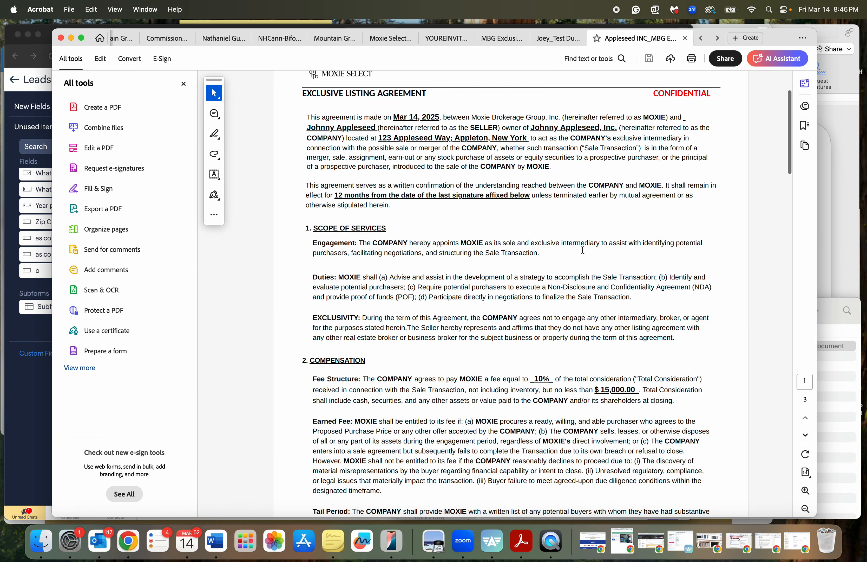
pyautogui.scroll(-13, 583, 250)
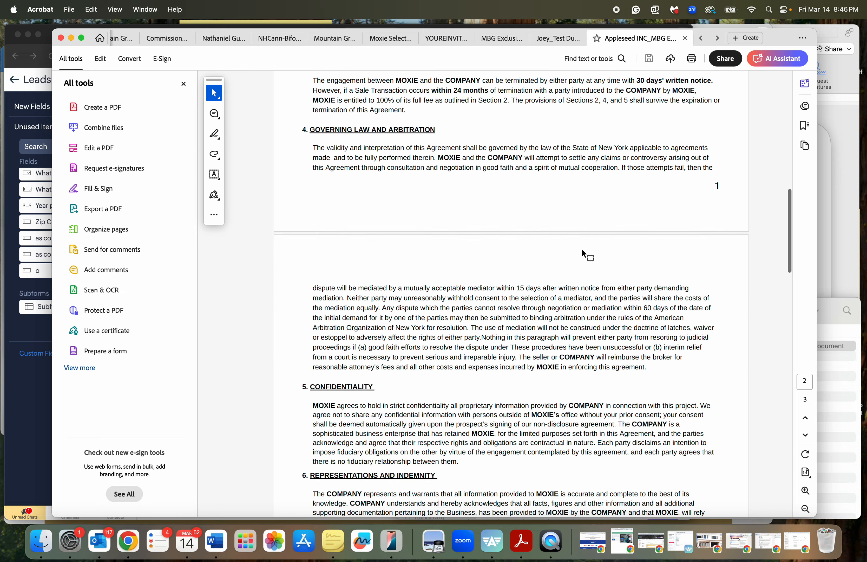
pyautogui.scroll(-20, 583, 250)
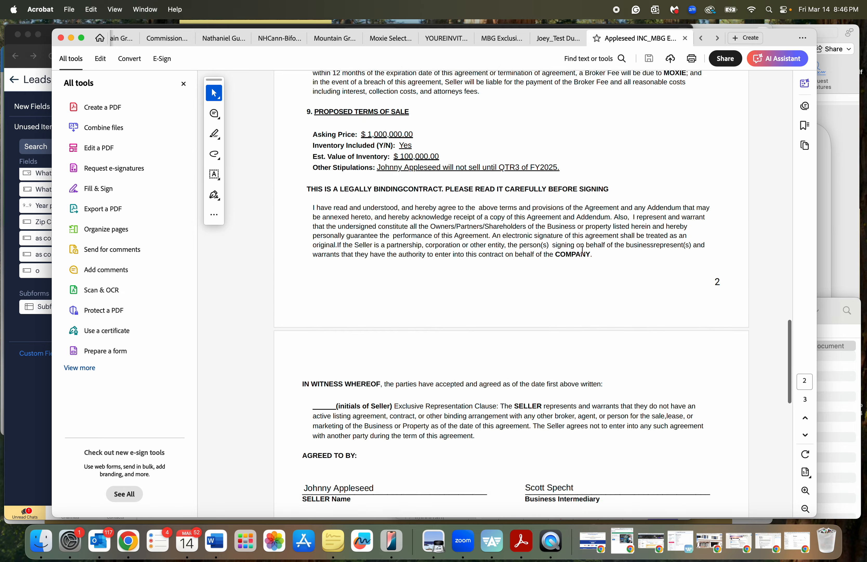
pyautogui.scroll(-2, 584, 254)
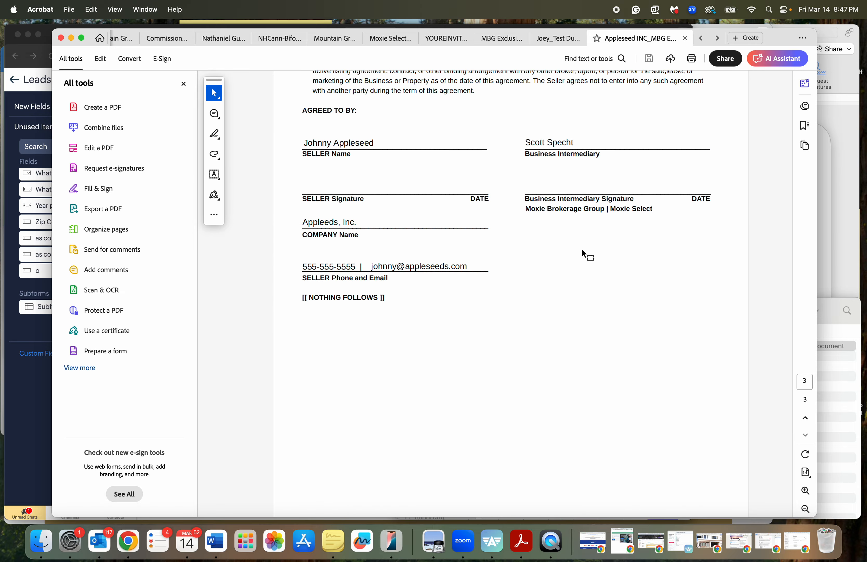
pyautogui.scroll(20, 584, 254)
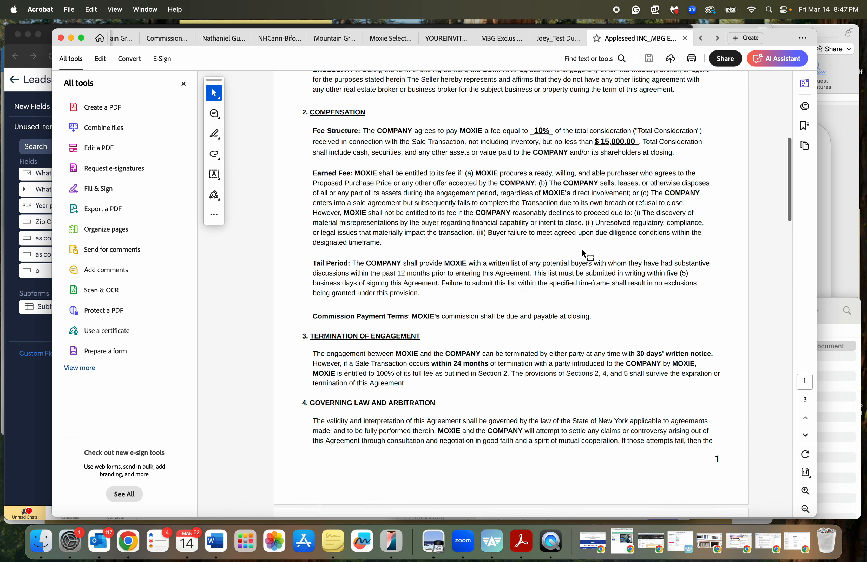
pyautogui.scroll(1, 583, 255)
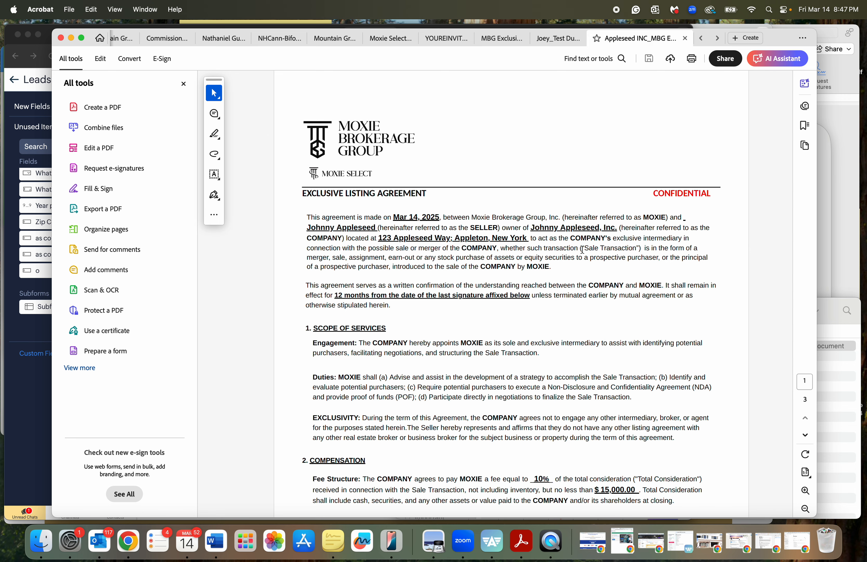
# Switch to the mail app and start a new message addressed to the colleague picked from contact suggestions.
pyautogui.press('super+Tab')
pyautogui.press('super+Tab')
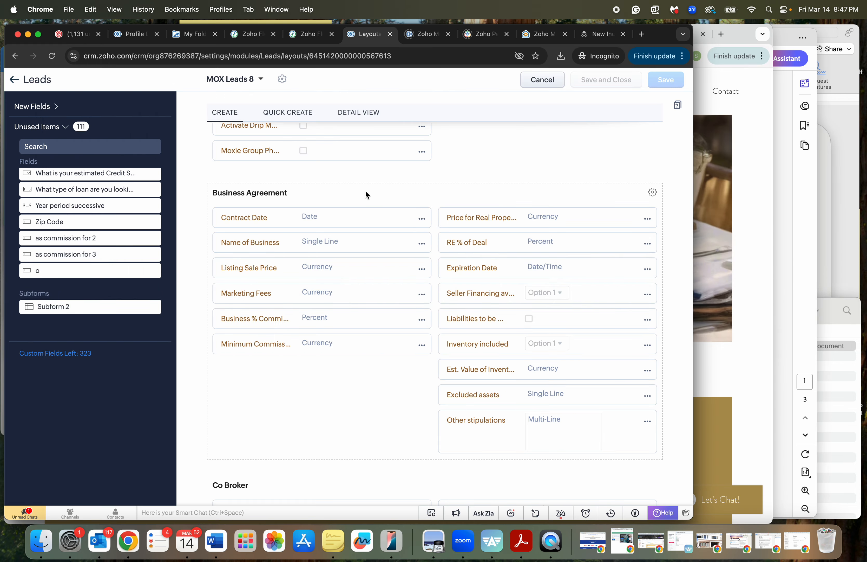
pyautogui.press('super+grave')
pyautogui.click(90, 34)
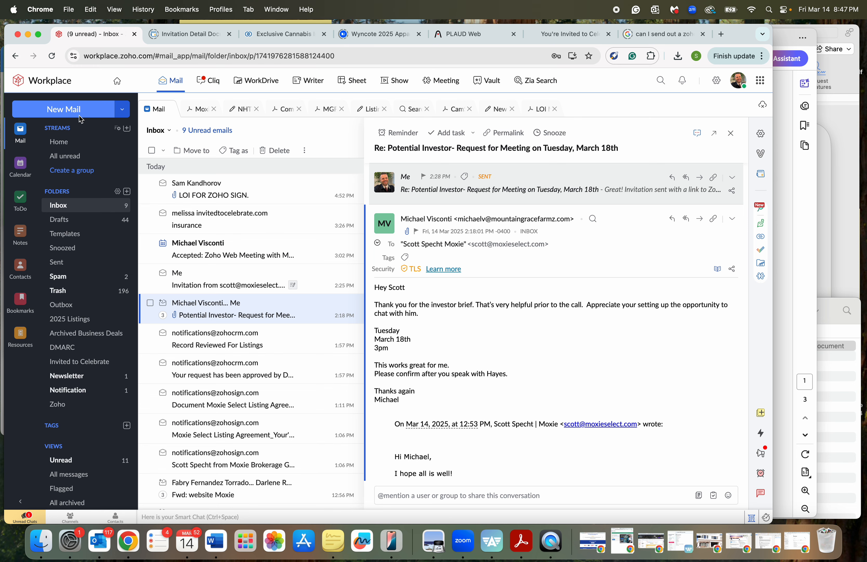
pyautogui.click(79, 115)
pyautogui.write('darlene')
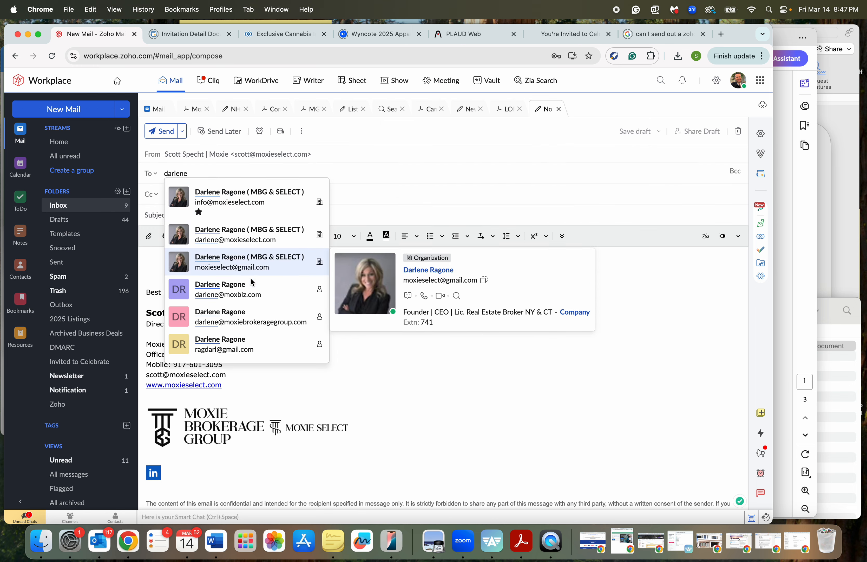
pyautogui.click(244, 231)
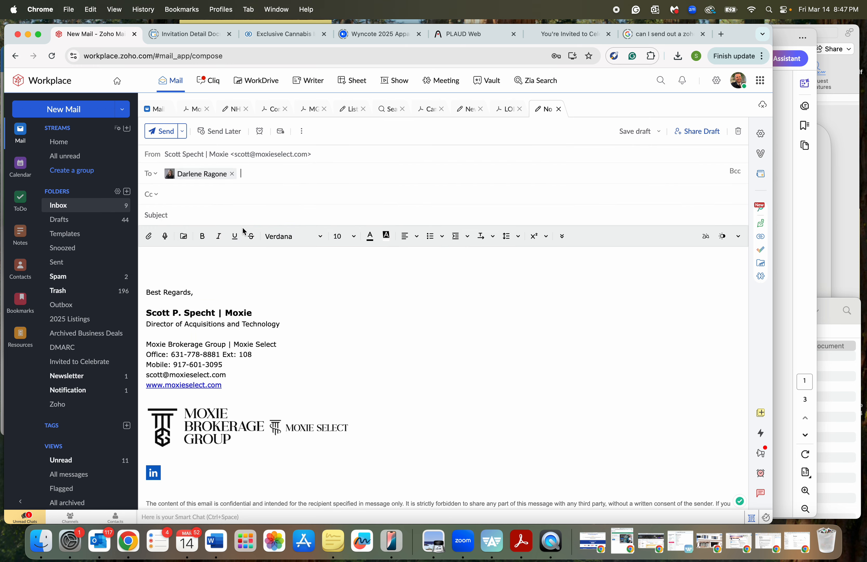
# Set the subject to New Listing Agreement with Appleseed, INC!
pyautogui.write('New Listing Agreement with Abl')
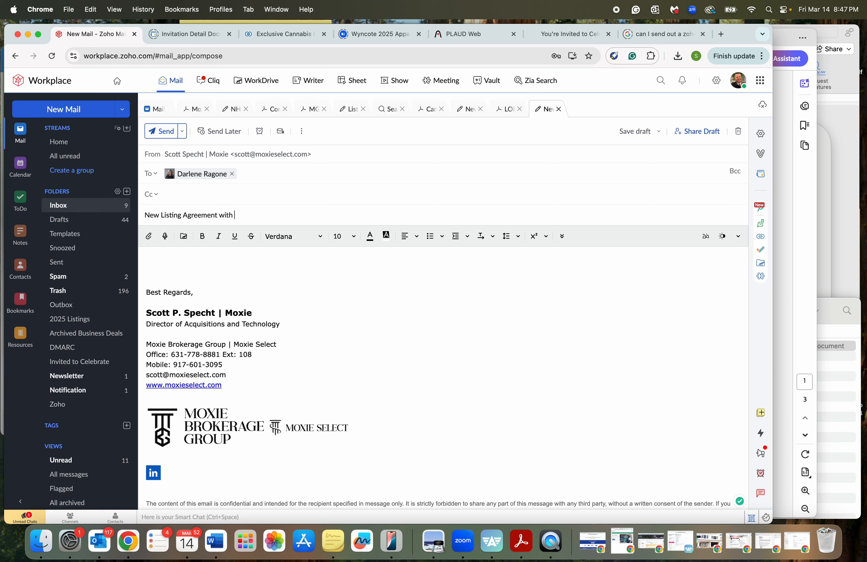
pyautogui.press('BackSpace')
pyautogui.press('BackSpace')
pyautogui.write('pl')
pyautogui.press('BackSpace')
pyautogui.write('pleseed, INC!')
# Write a greeting to the recipient and ask them to review the attached listing agreement and send it to the seller for signature at:.
pyautogui.click(187, 259)
pyautogui.write('Hey Darlene')
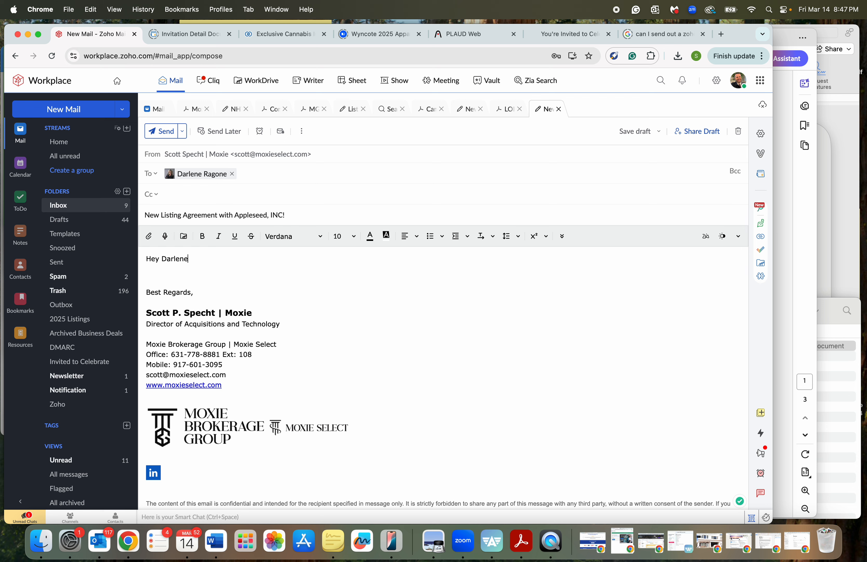
pyautogui.write(',')
pyautogui.press('Return')
pyautogui.write('Pleae rev')
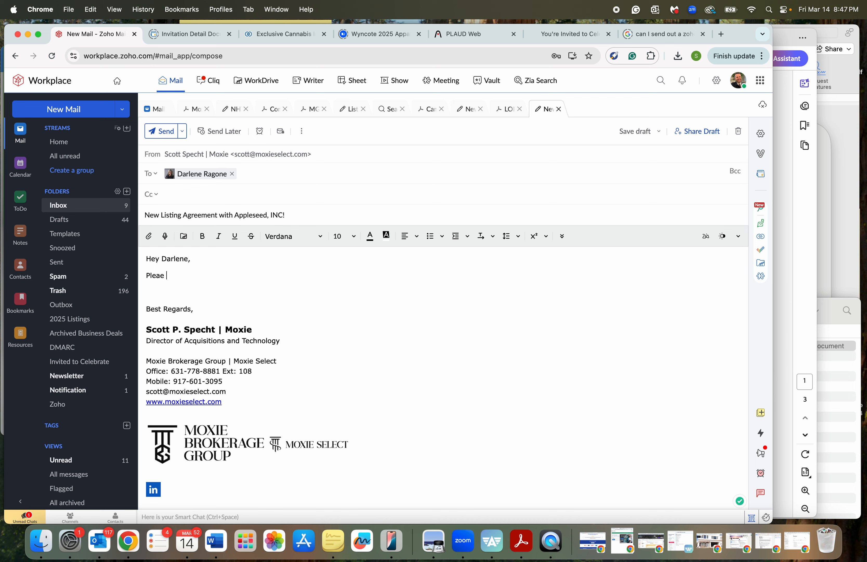
pyautogui.press('BackSpace')
pyautogui.press('BackSpace')
pyautogui.press('BackSpace')
pyautogui.press('BackSpace')
pyautogui.press('BackSpace')
pyautogui.write('se review the attached listing agreement')
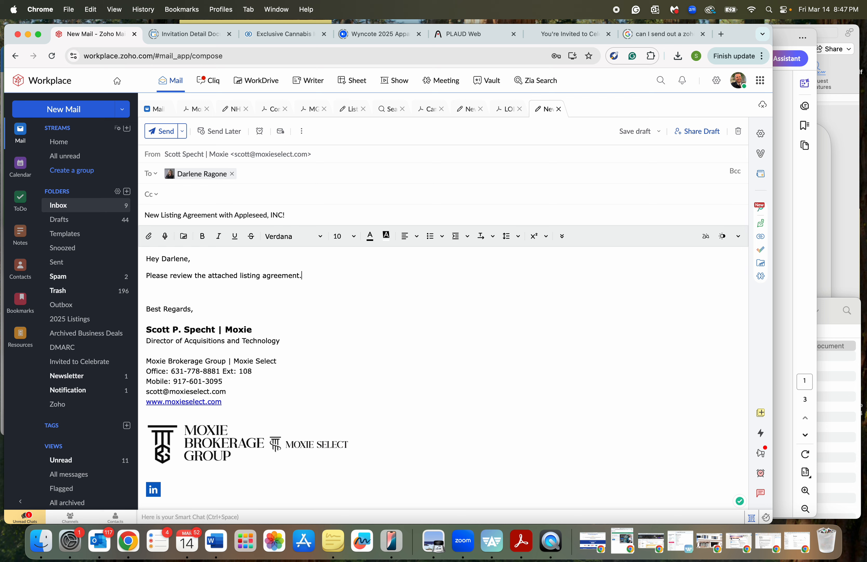
pyautogui.write('. You can send it for signature to Johnny Ap')
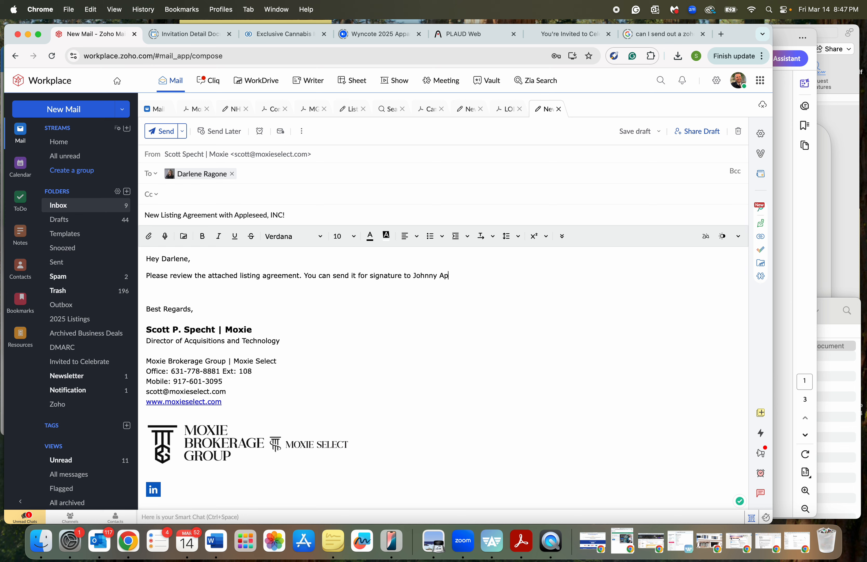
pyautogui.write('pleseed at:')
pyautogui.press('Return')
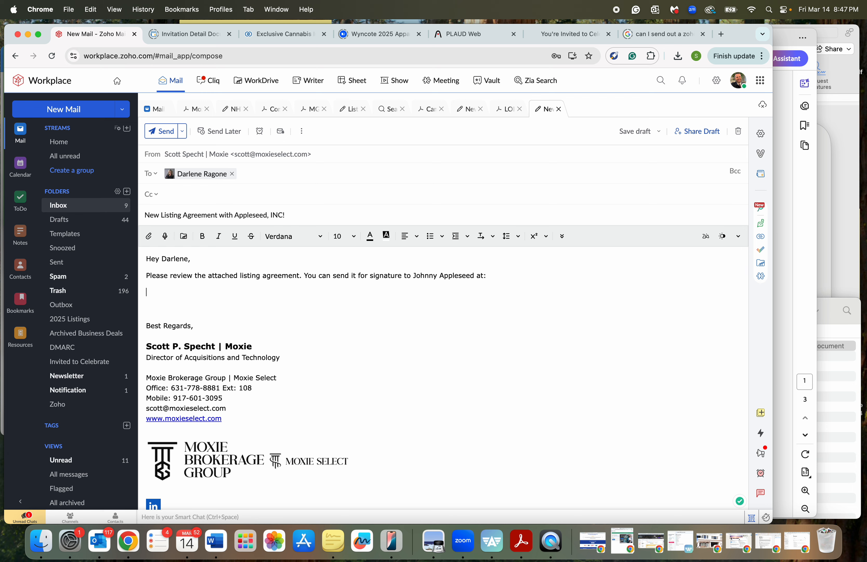
# Add the seller's e-mail address on its own line, followed by "If you have any questions give me a call!".
pyautogui.press('Return')
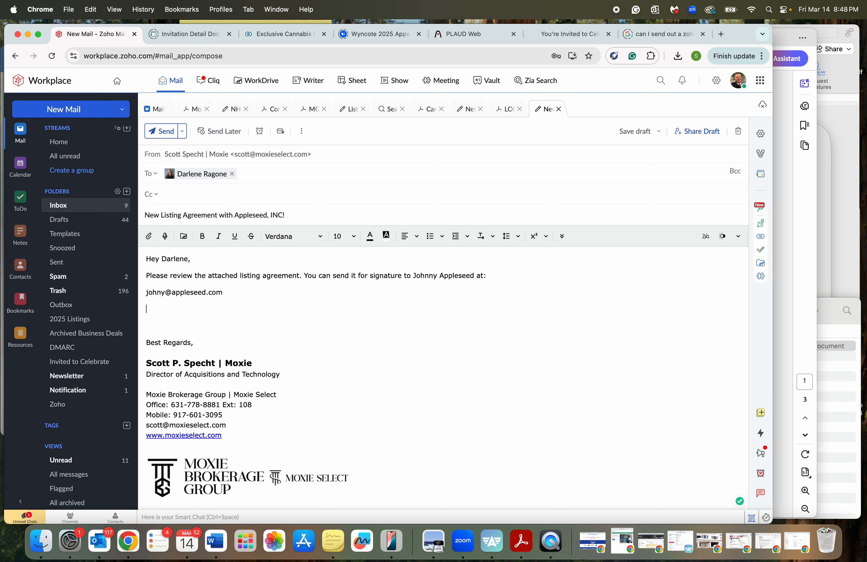
pyautogui.write('If you have any questions give me a call!')
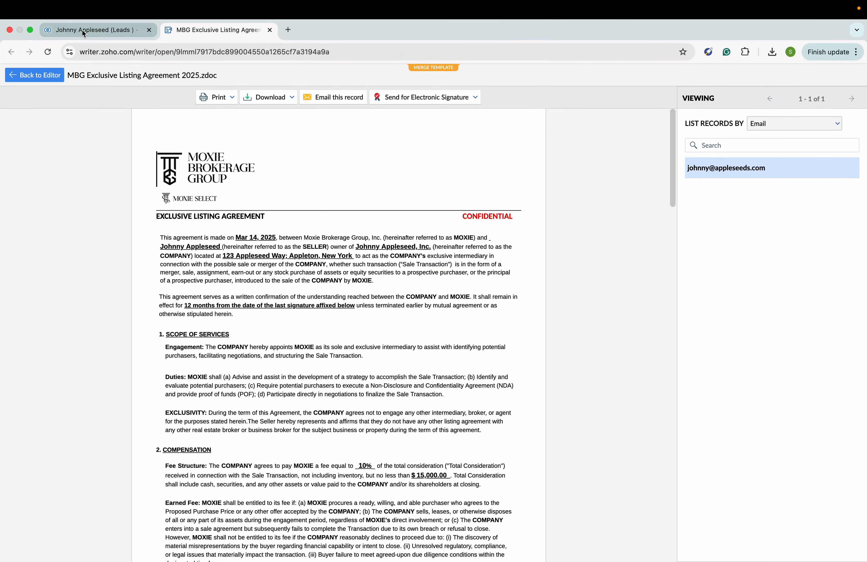
# Open the lead's record overview and start uploading a file to its Attachments.
pyautogui.click(78, 30)
pyautogui.scroll(2, 257, 260)
pyautogui.click(323, 162)
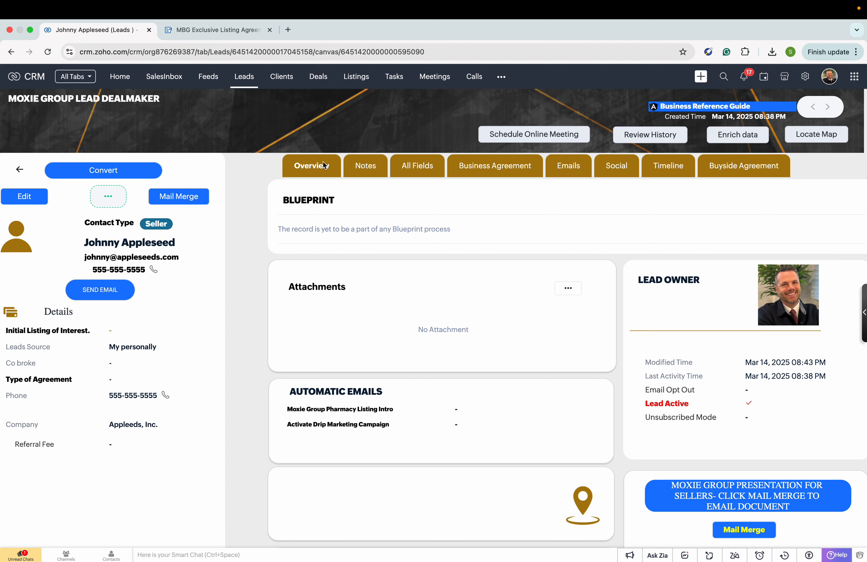
pyautogui.click(570, 289)
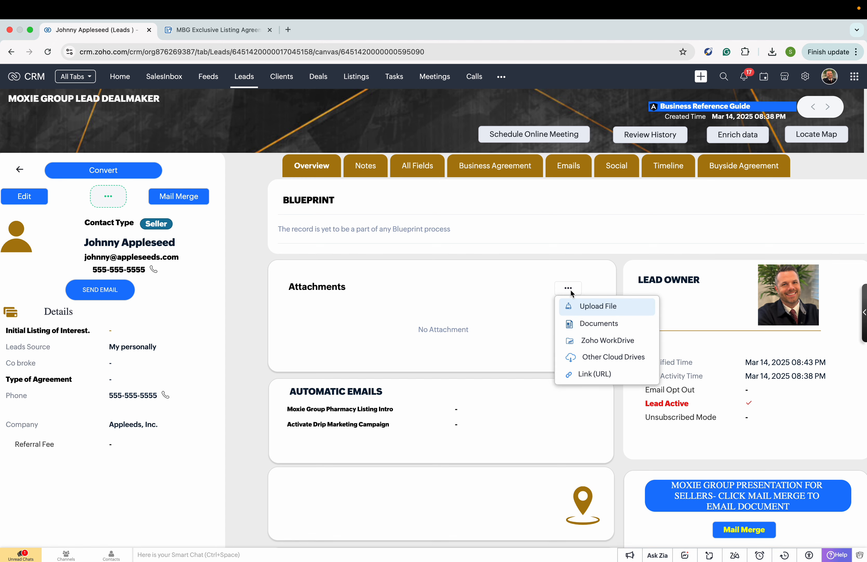
pyautogui.click(581, 303)
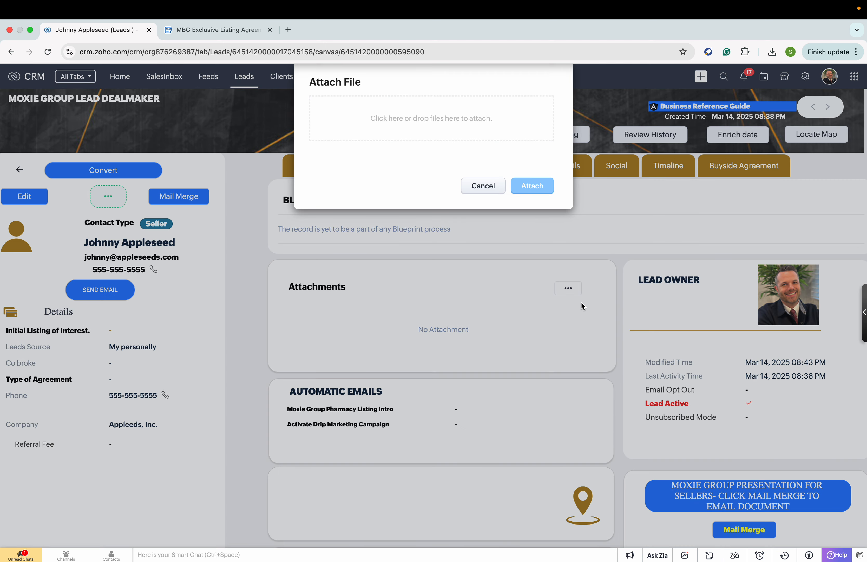
# Look through the open windows for the agreement PDF in the Appleseed, INC client folder.
pyautogui.press('super+Tab')
pyautogui.press('super+Tab')
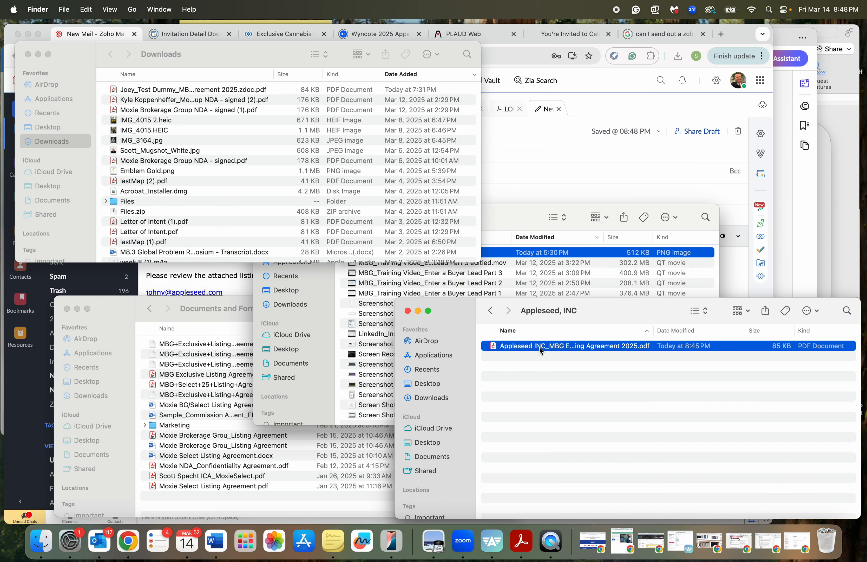
pyautogui.click(540, 347)
pyautogui.press('Escape')
pyautogui.press('super+Tab')
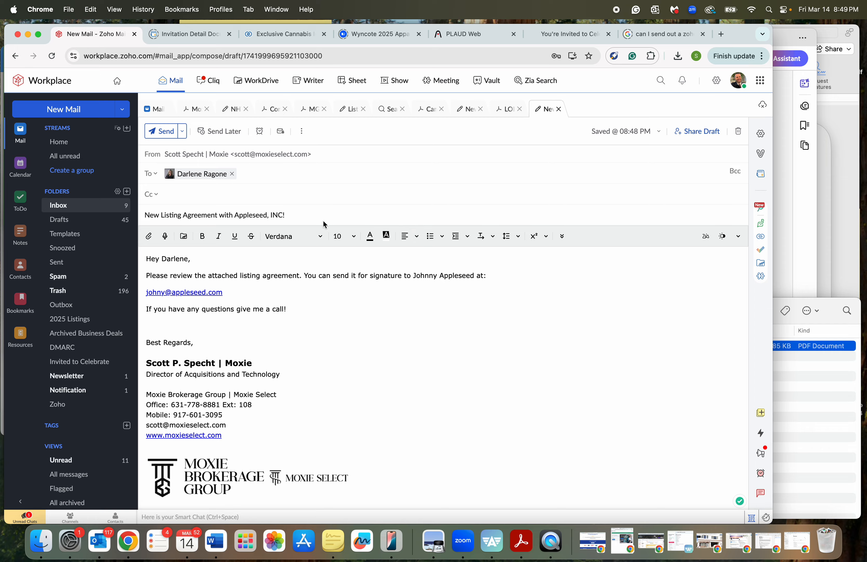
pyautogui.press('super+Tab')
pyautogui.press('super+Tab')
pyautogui.rightClick(260, 262)
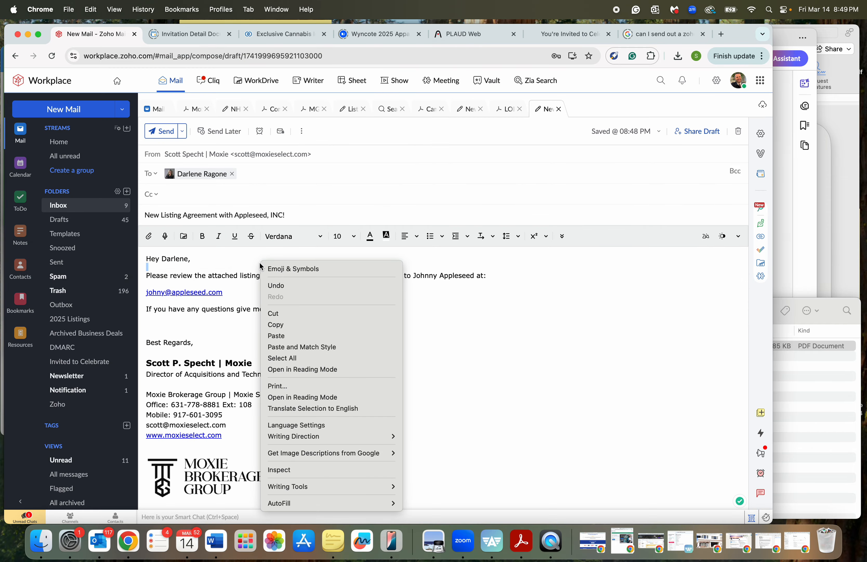
pyautogui.hotkey('ctrl', 'Right')
# Browse to Desktop > MOXIE SELECT > SELLER CLIENTS > Appleseed, INC and select the agreement PDF.
pyautogui.click(433, 119)
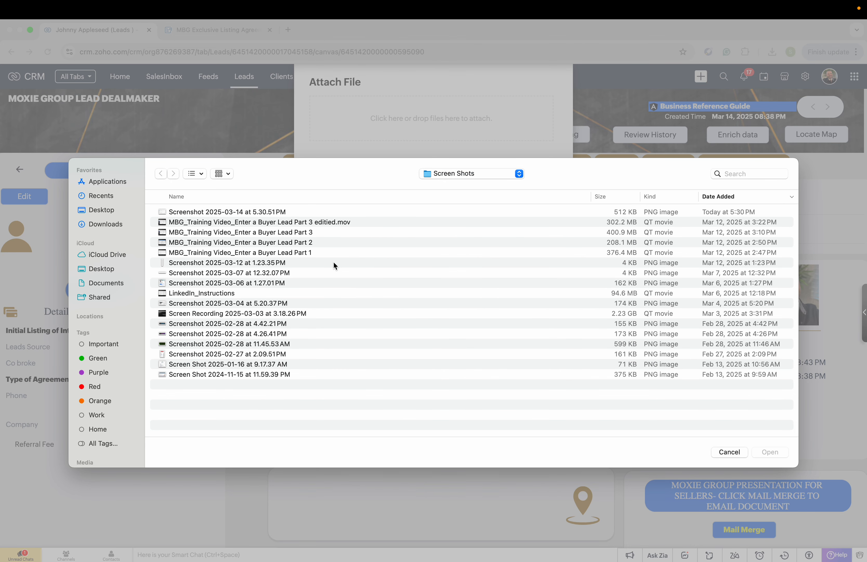
pyautogui.click(111, 269)
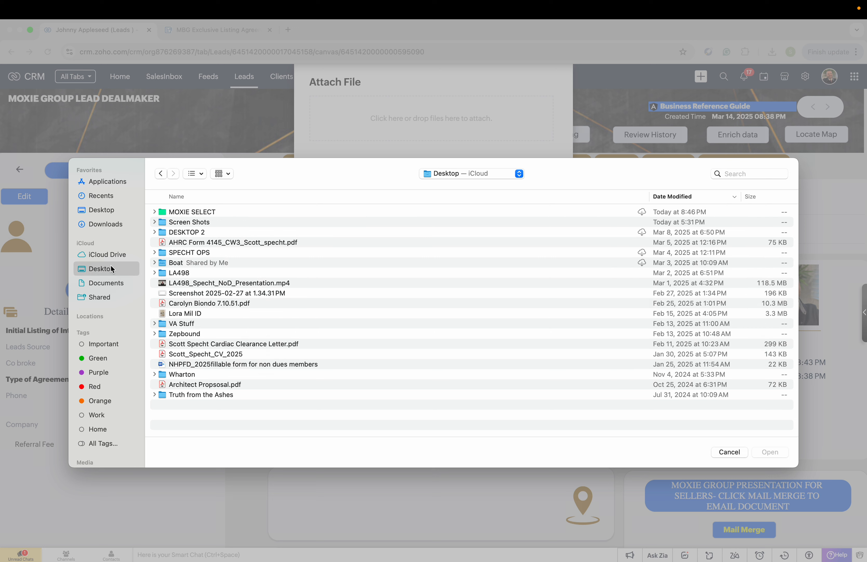
pyautogui.click(196, 212)
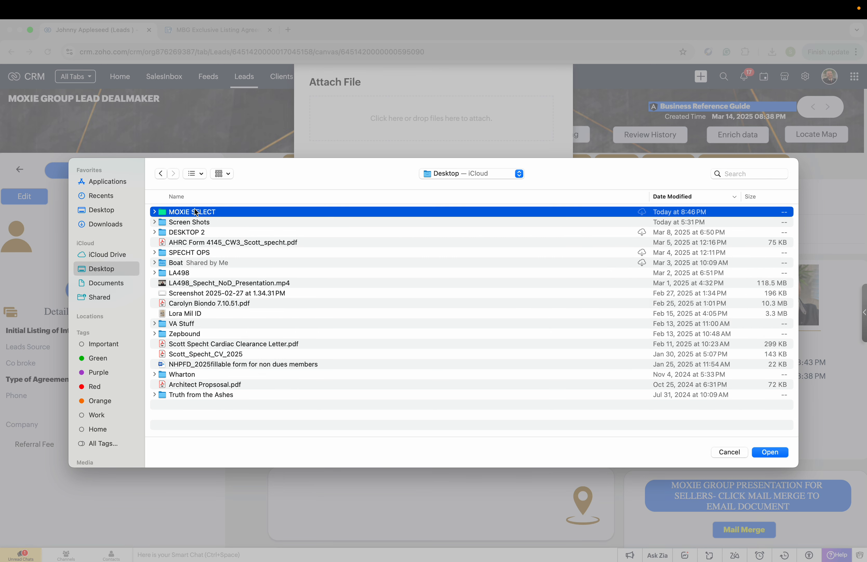
pyautogui.doubleClick(197, 212)
pyautogui.doubleClick(202, 293)
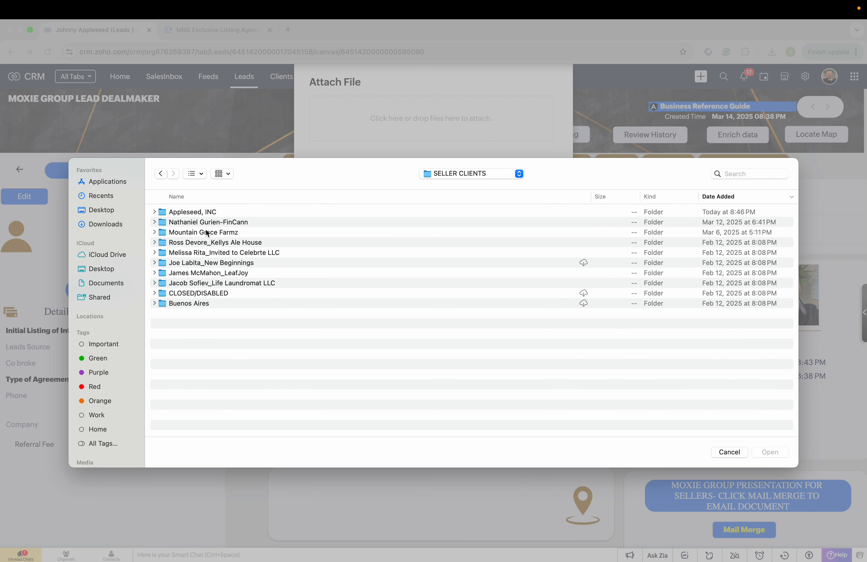
pyautogui.doubleClick(203, 212)
pyautogui.click(202, 212)
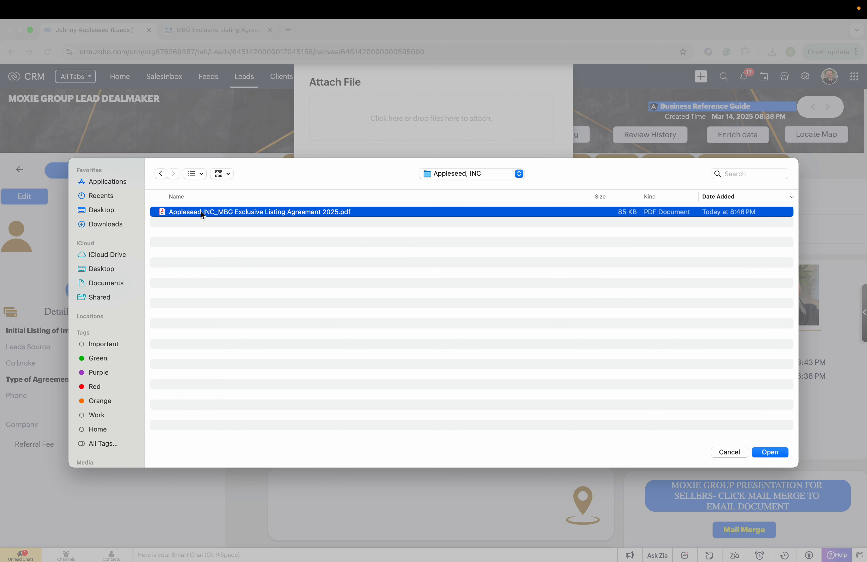
pyautogui.rightClick(336, 213)
pyautogui.click(279, 217)
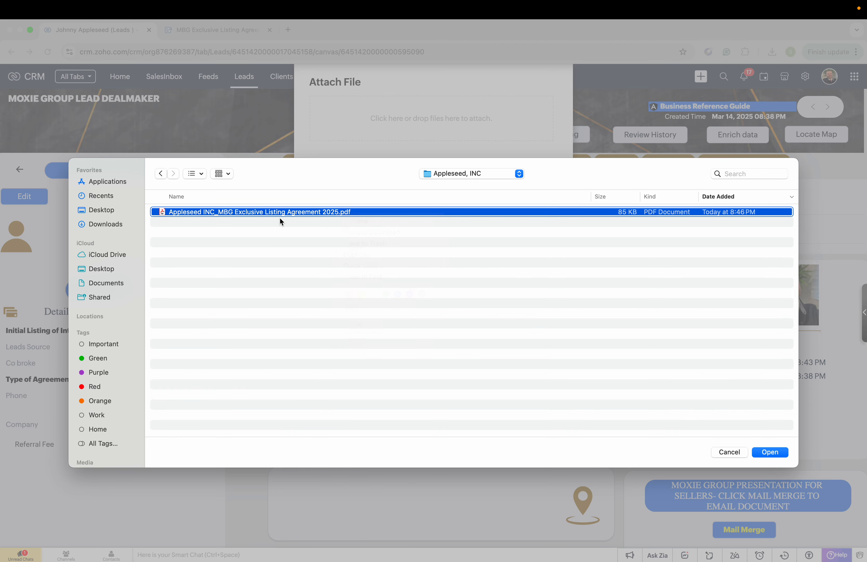
pyautogui.rightClick(289, 212)
pyautogui.click(314, 219)
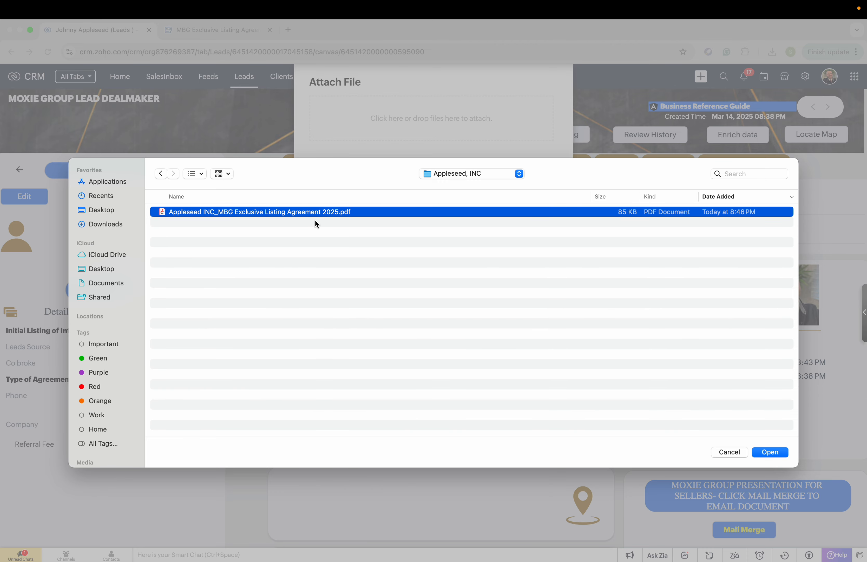
pyautogui.rightClick(314, 211)
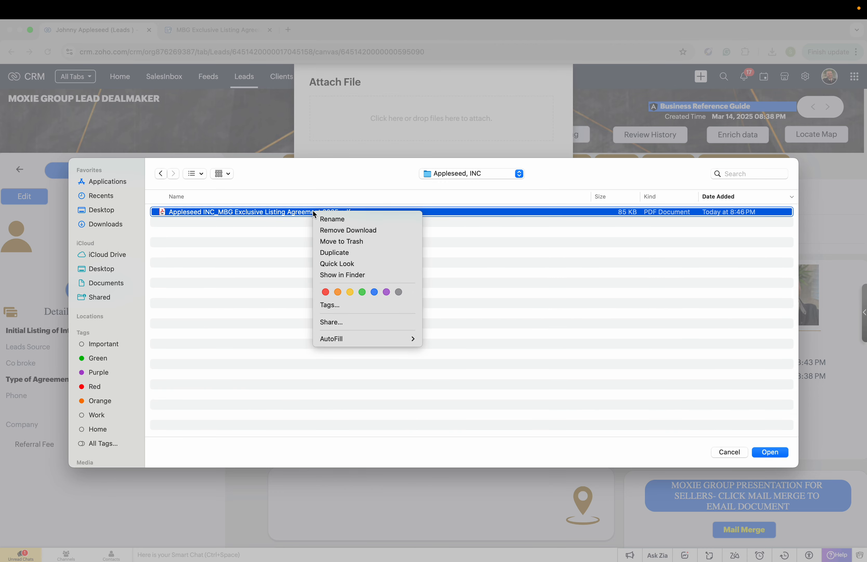
pyautogui.click(330, 218)
# Attach Appleseed INC_MBG Exclusive Listing Agreement 2025.pdf to the lead.
pyautogui.click(770, 453)
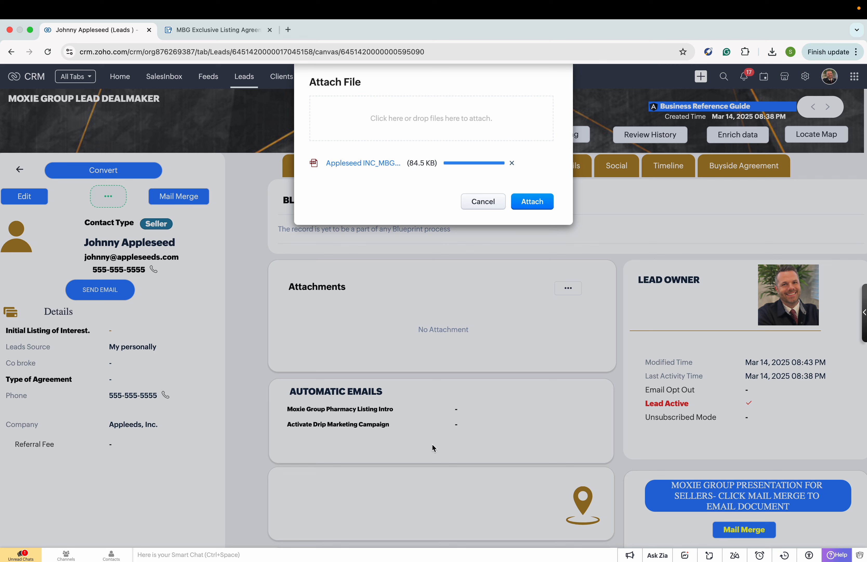
pyautogui.click(532, 202)
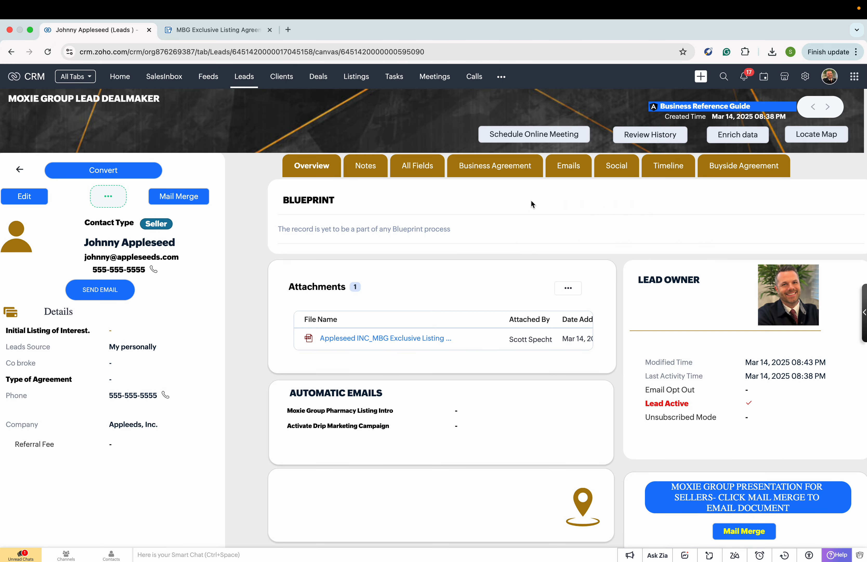
# Convert the lead into a client with attachments moved to the client, and open the new client record.
pyautogui.click(135, 170)
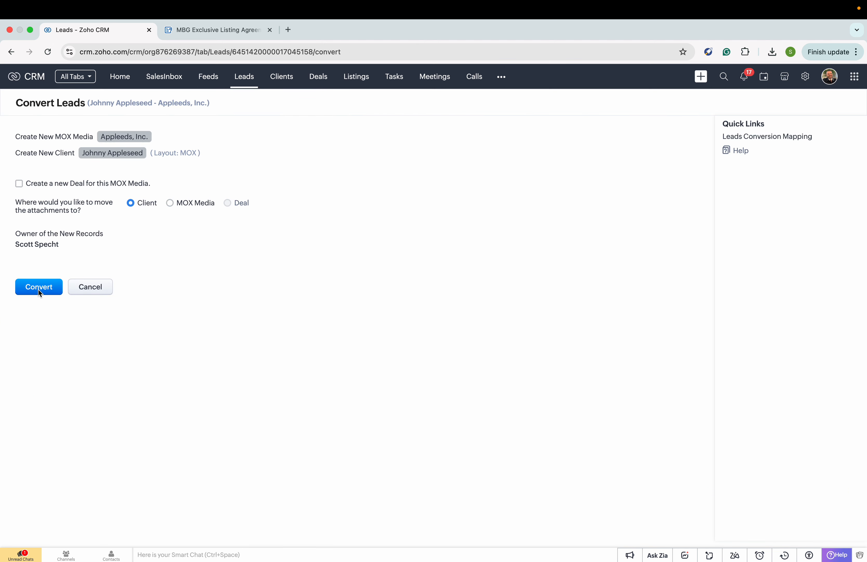
pyautogui.click(38, 290)
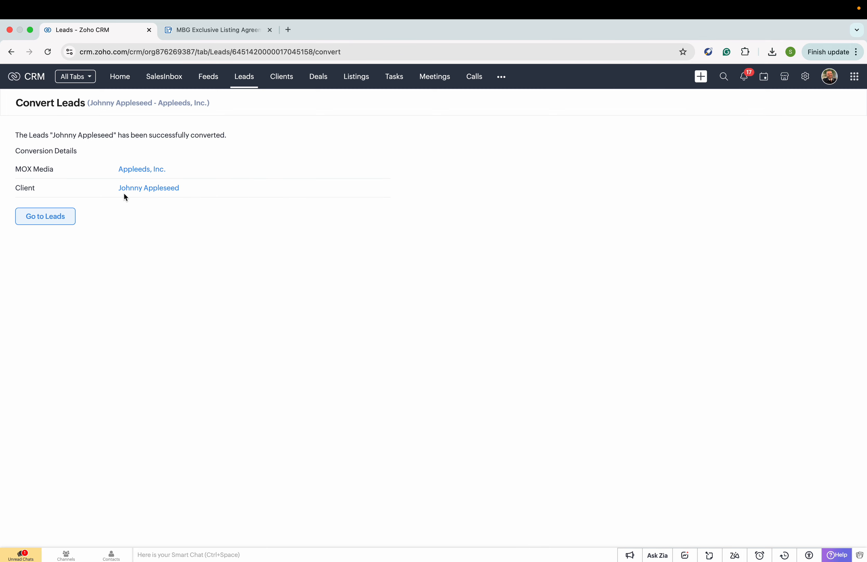
pyautogui.click(129, 188)
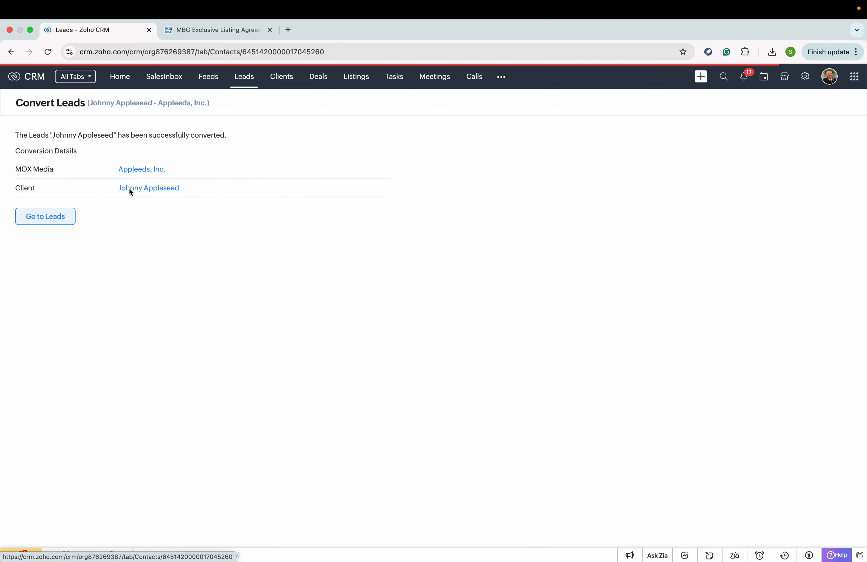